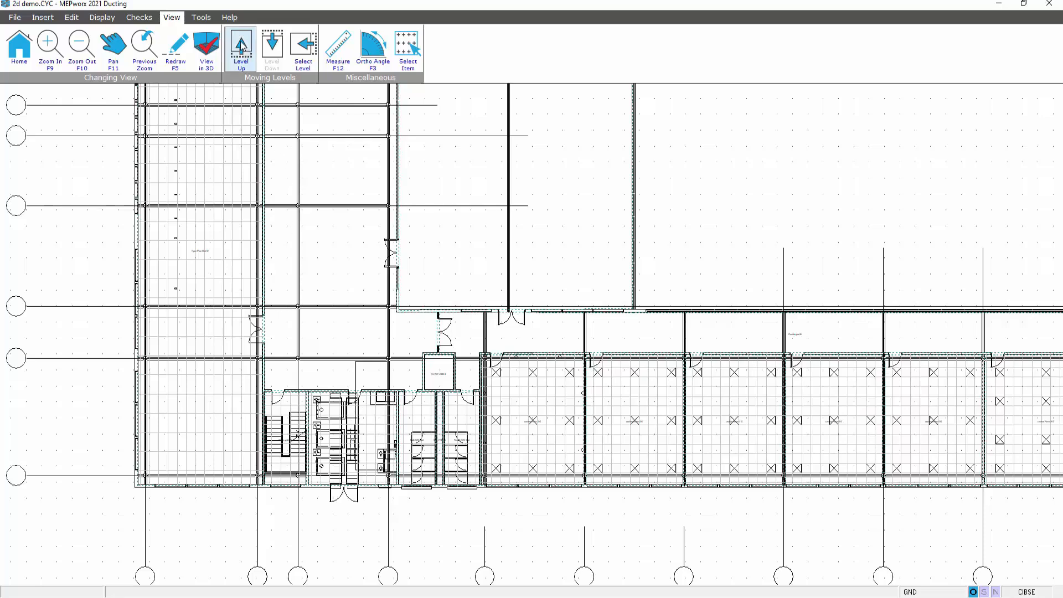
- Move up to the first-floor level and turn off the Lighting service in the display options
{"action": "left_click", "coordinate": [241, 42]}
{"action": "middle_click_drag", "start_coordinate": [825, 370], "coordinate": [724, 306]}
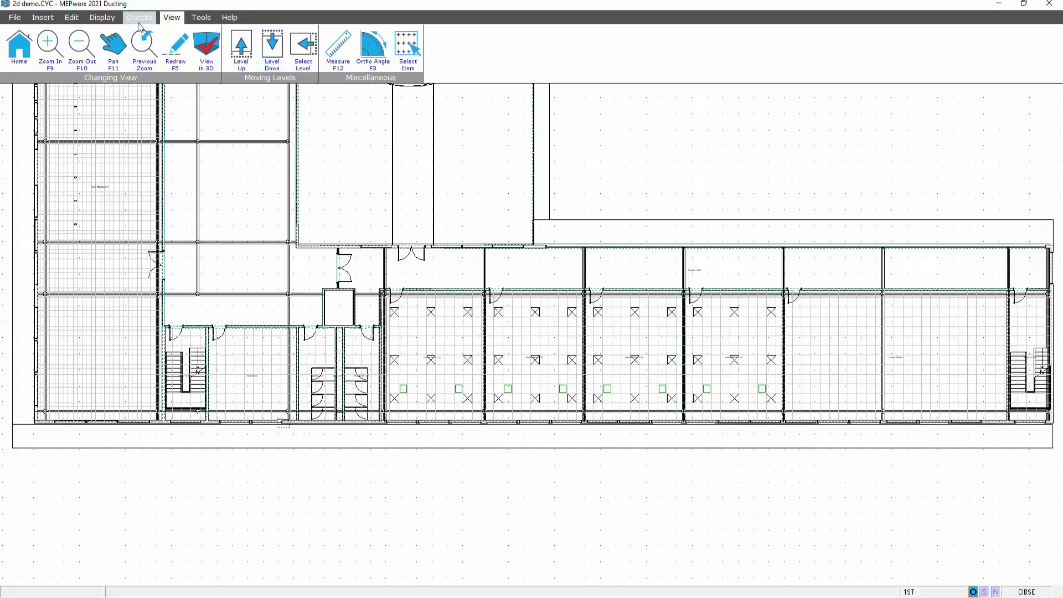
{"action": "left_click", "coordinate": [102, 17]}
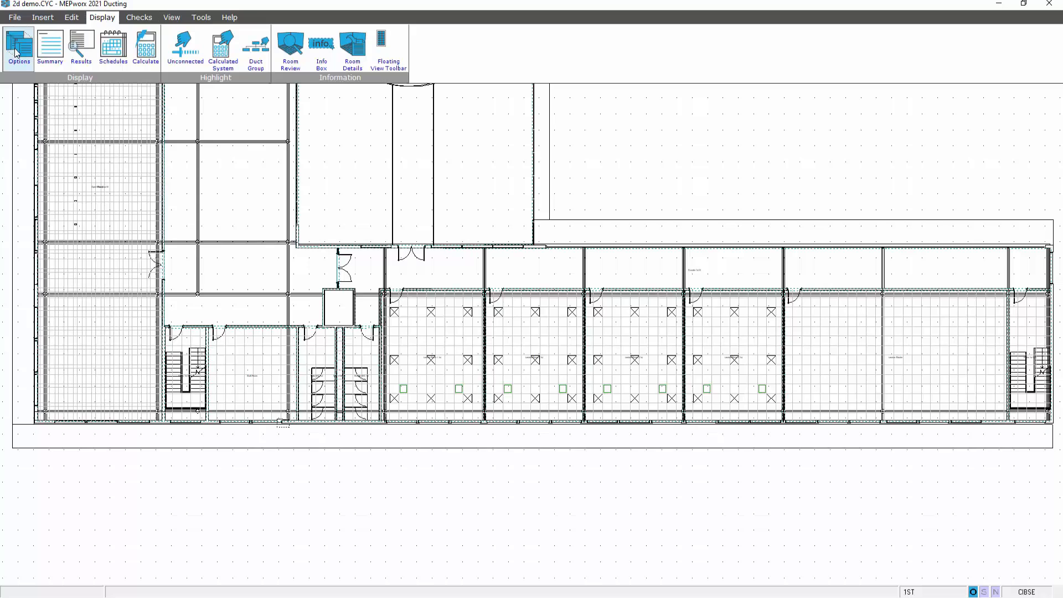
{"action": "left_click", "coordinate": [16, 53]}
{"action": "left_click", "coordinate": [397, 171]}
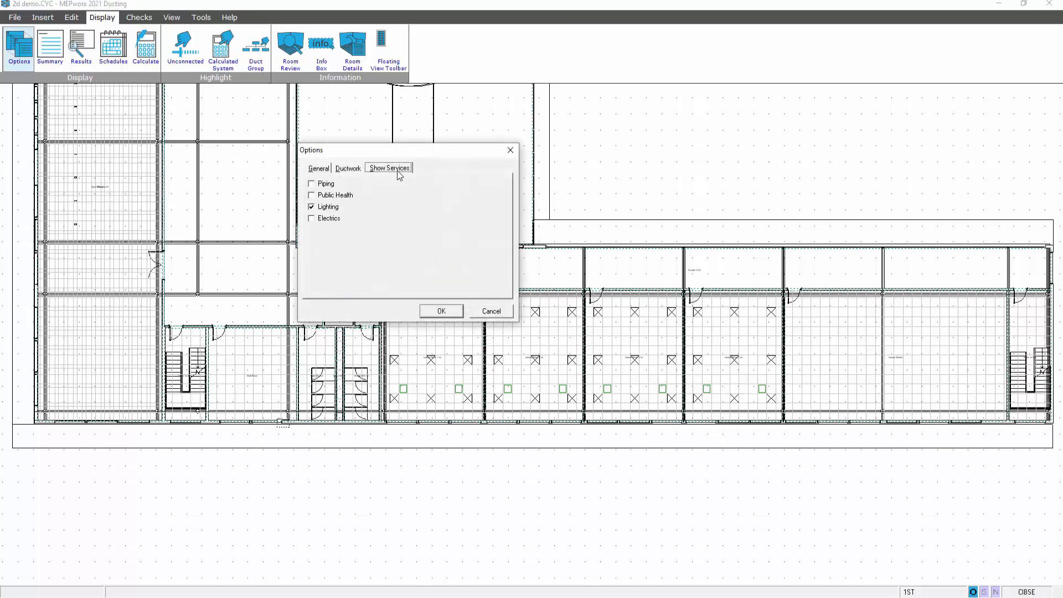
{"action": "left_click", "coordinate": [425, 312]}
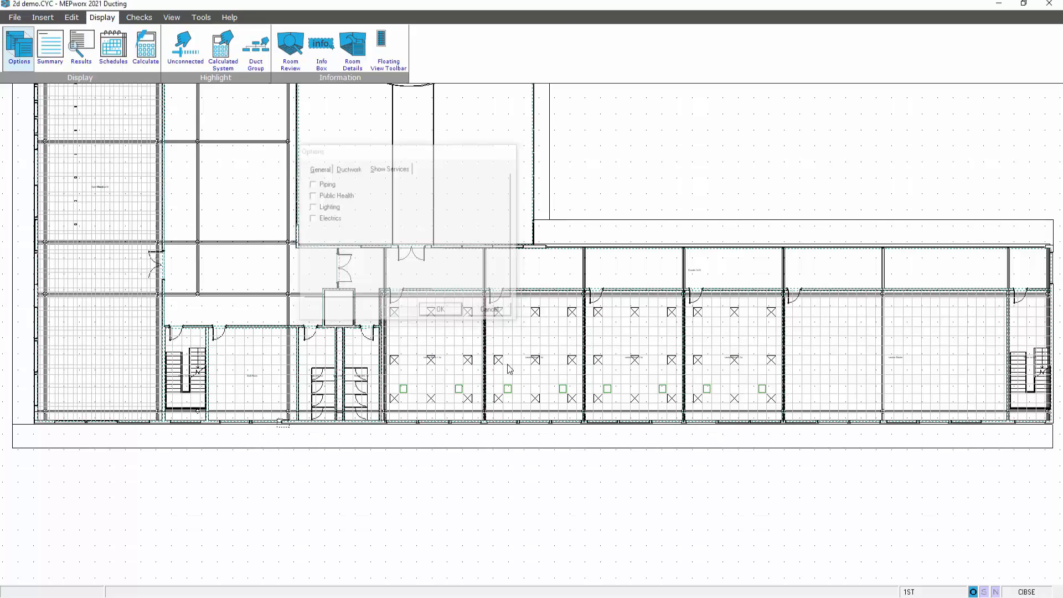
- Draw a supply duct from the far grille in Lecture Room 4 across the lecture rooms and around into the HVAC void
{"action": "mouse_move", "coordinate": [814, 510]}
{"action": "middle_mouse_down"}
{"action": "mouse_move", "coordinate": [831, 539]}
{"action": "mouse_move", "coordinate": [804, 491]}
{"action": "middle_mouse_up"}
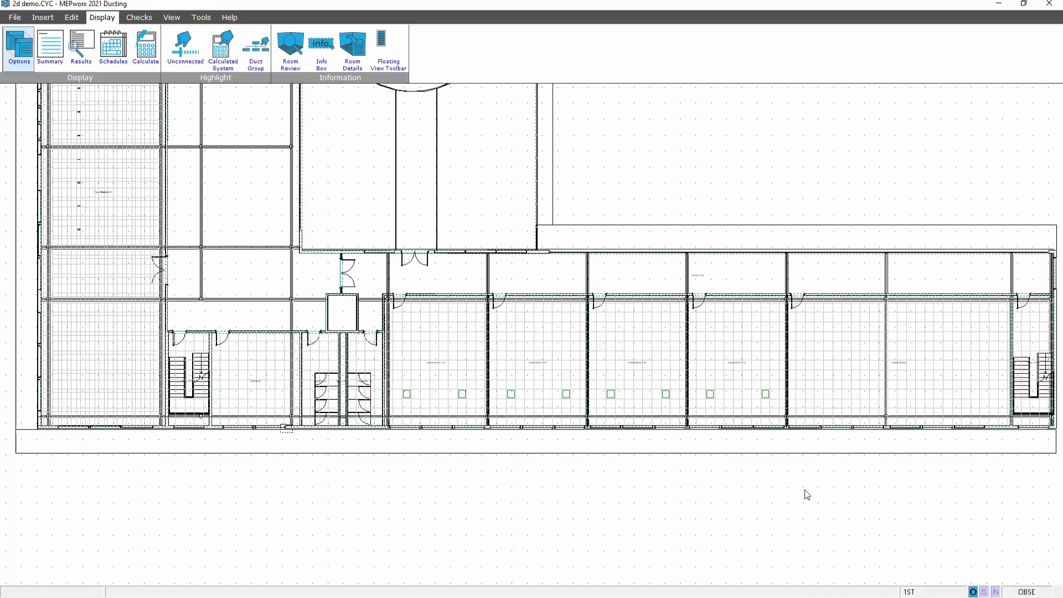
{"action": "scroll", "coordinate": [801, 480], "scroll_direction": "up", "scroll_amount": 3}
{"action": "middle_click_drag", "start_coordinate": [762, 387], "coordinate": [841, 490]}
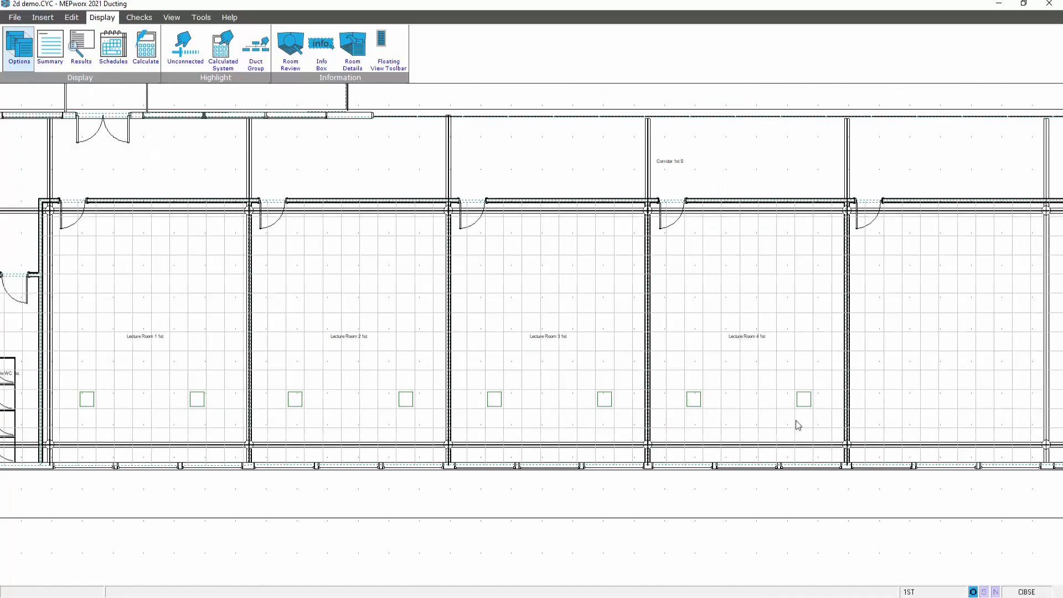
{"action": "left_click", "coordinate": [44, 18]}
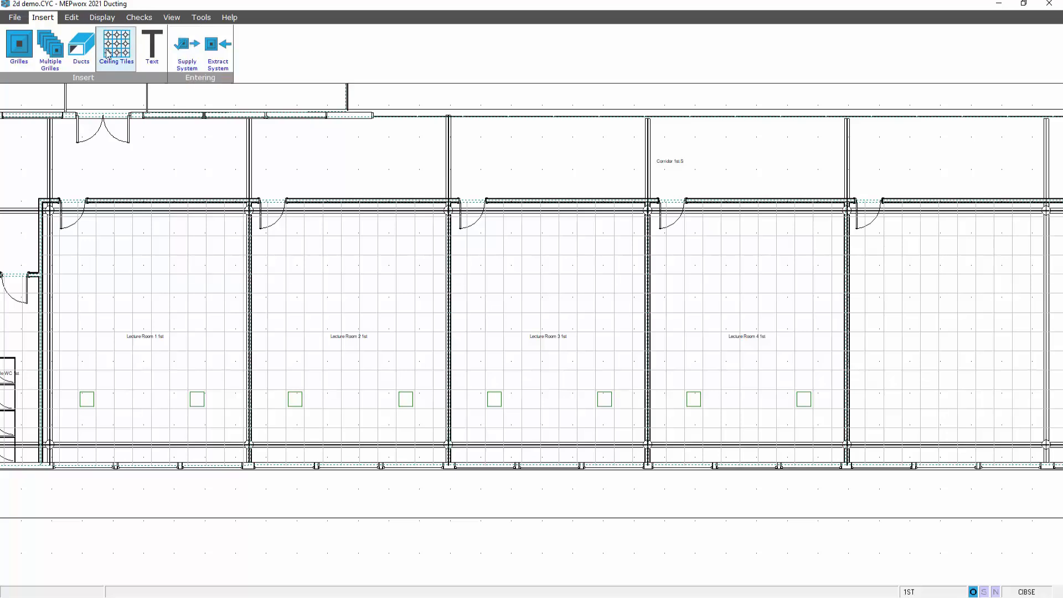
{"action": "left_click", "coordinate": [78, 45]}
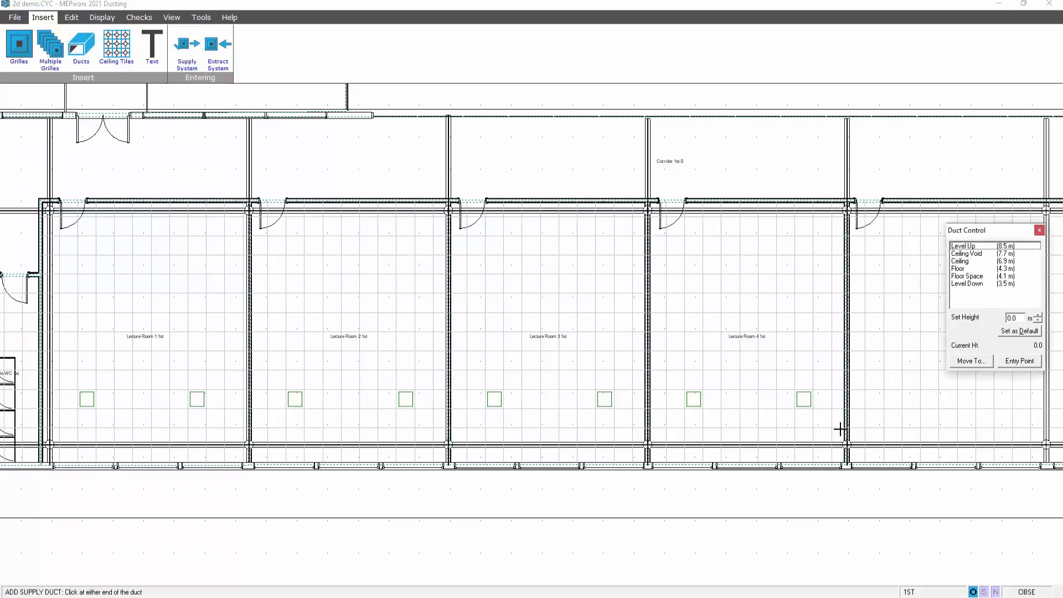
{"action": "left_click", "coordinate": [803, 399]}
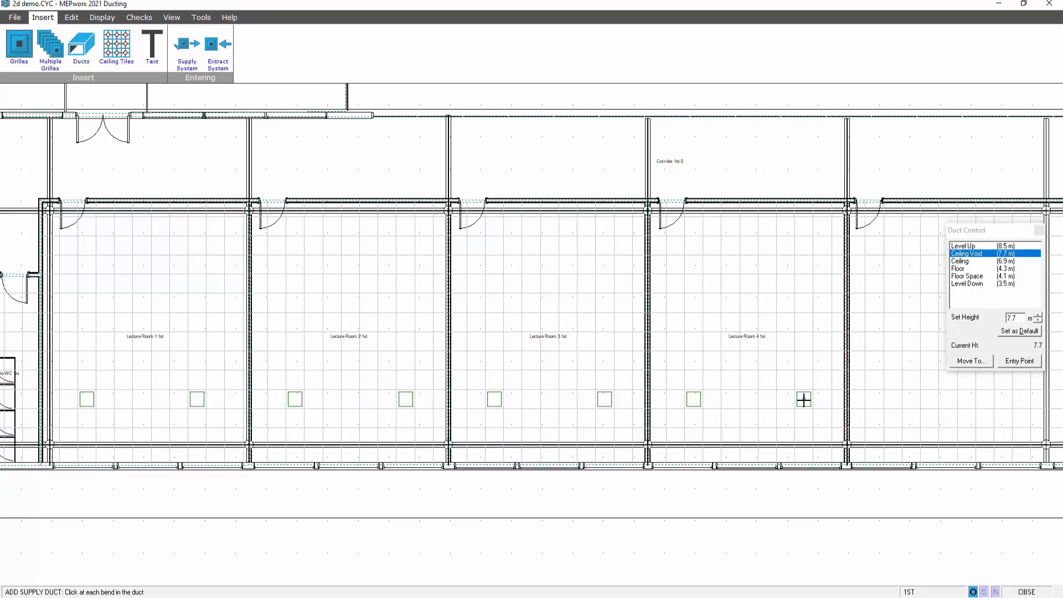
{"action": "left_click", "coordinate": [804, 369]}
{"action": "left_click", "coordinate": [121, 369]}
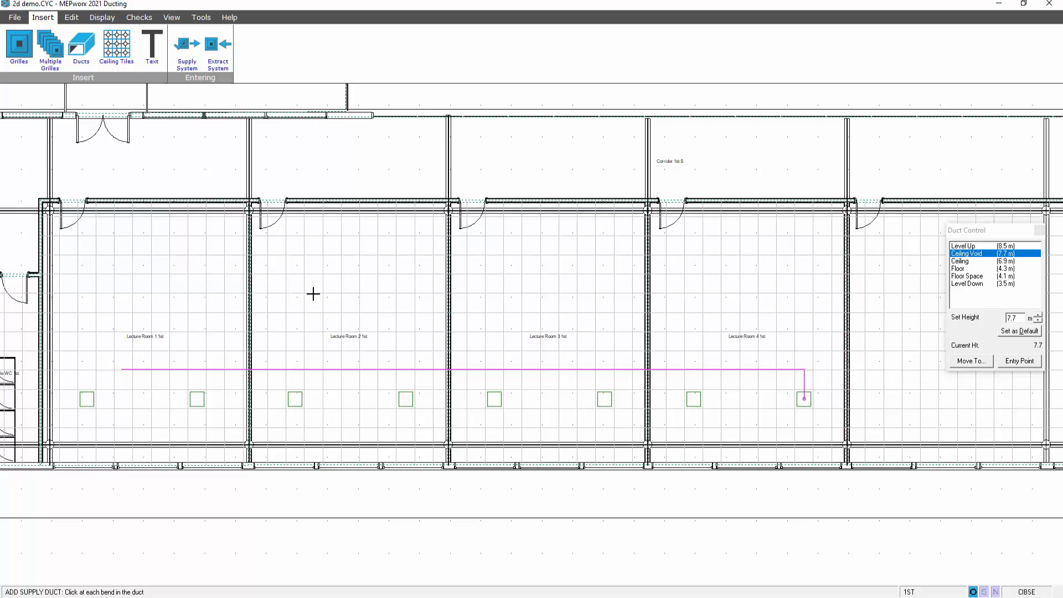
{"action": "middle_click_drag", "start_coordinate": [314, 294], "coordinate": [600, 312]}
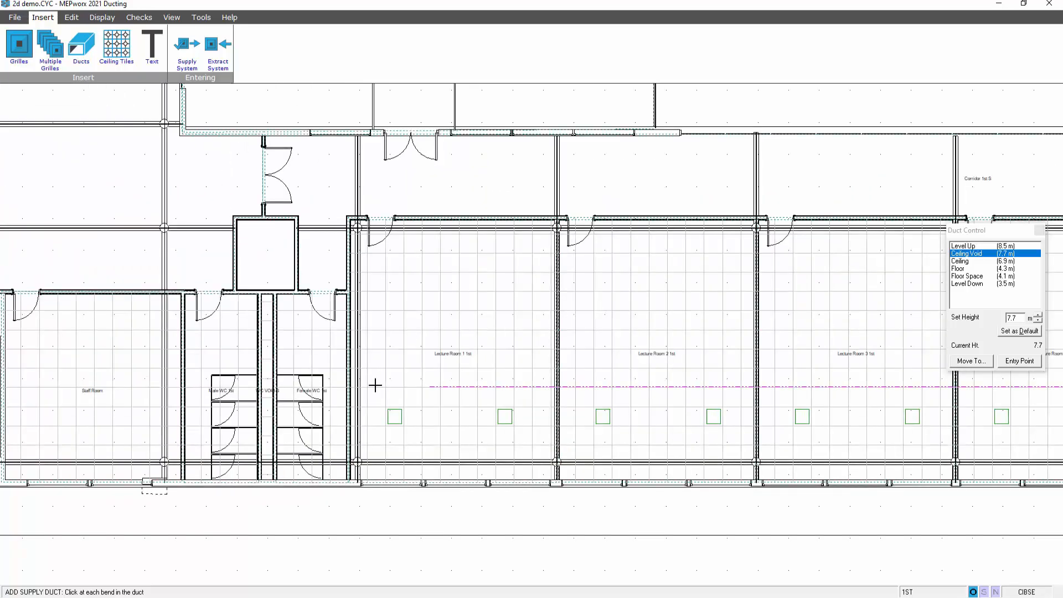
{"action": "left_click", "coordinate": [327, 387]}
{"action": "left_click", "coordinate": [327, 270]}
- Drop the supply duct down one level inside the HVAC void and set its height to 3.45 m
{"action": "mouse_move", "coordinate": [953, 232]}
{"action": "left_mouse_down"}
{"action": "mouse_move", "coordinate": [473, 240]}
{"action": "mouse_move", "coordinate": [493, 166]}
{"action": "left_mouse_up"}
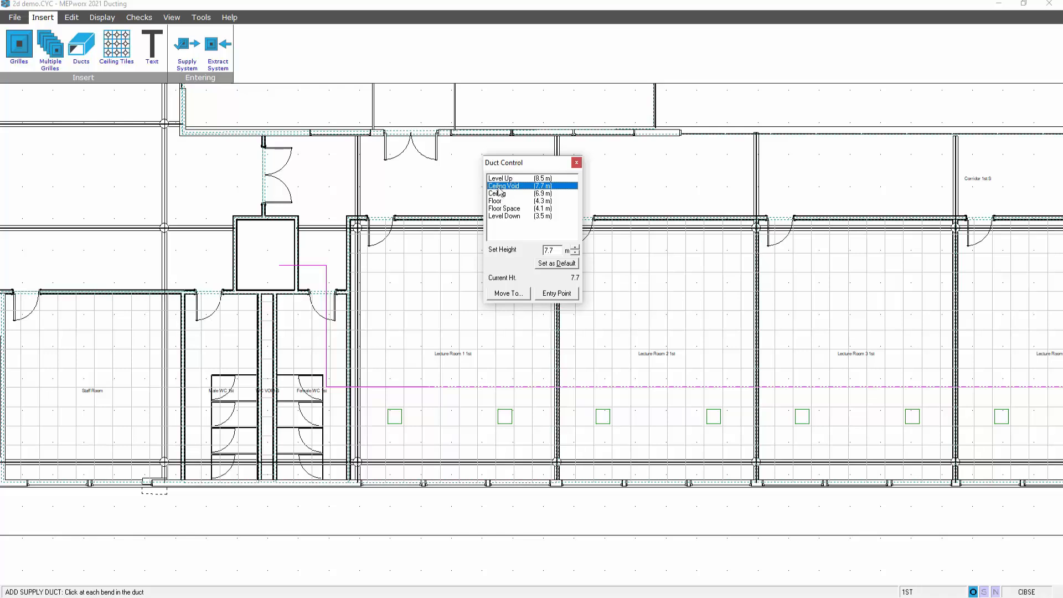
{"action": "left_click", "coordinate": [500, 217]}
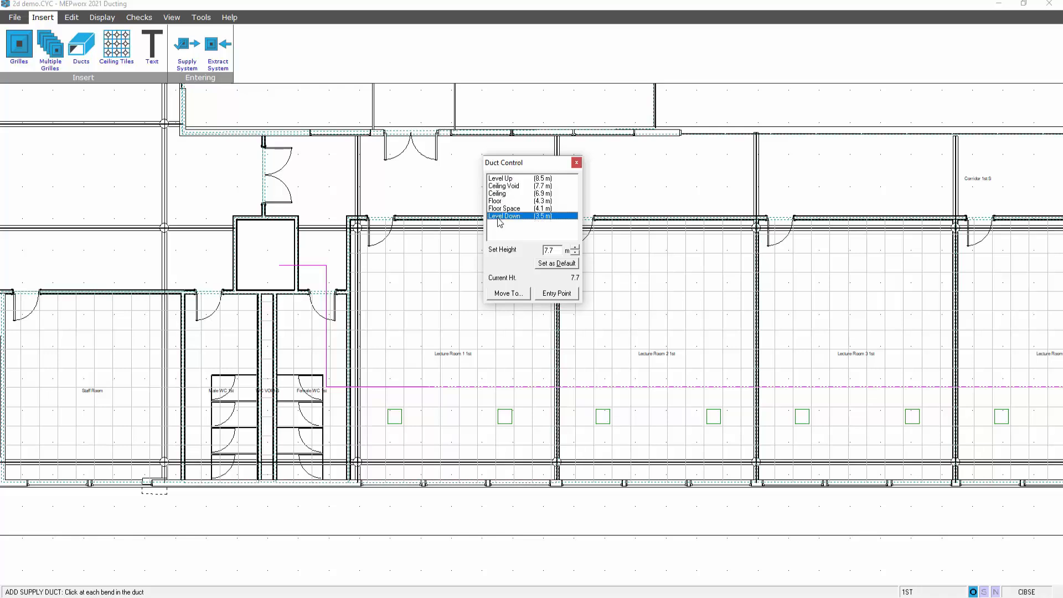
{"action": "left_click", "coordinate": [508, 293]}
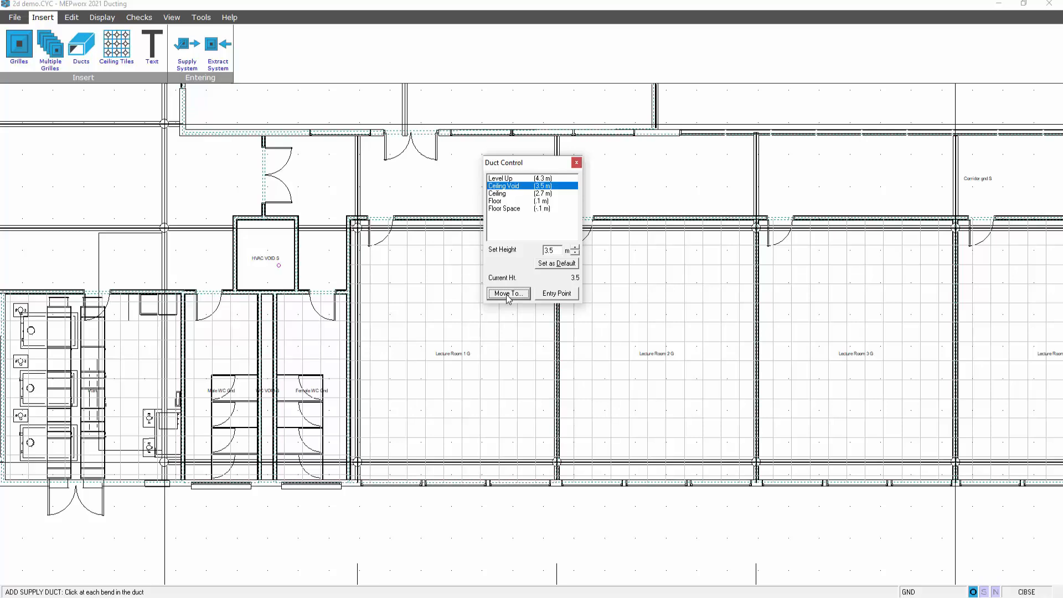
{"action": "double_click", "coordinate": [555, 250]}
{"action": "type", "text": "45"}
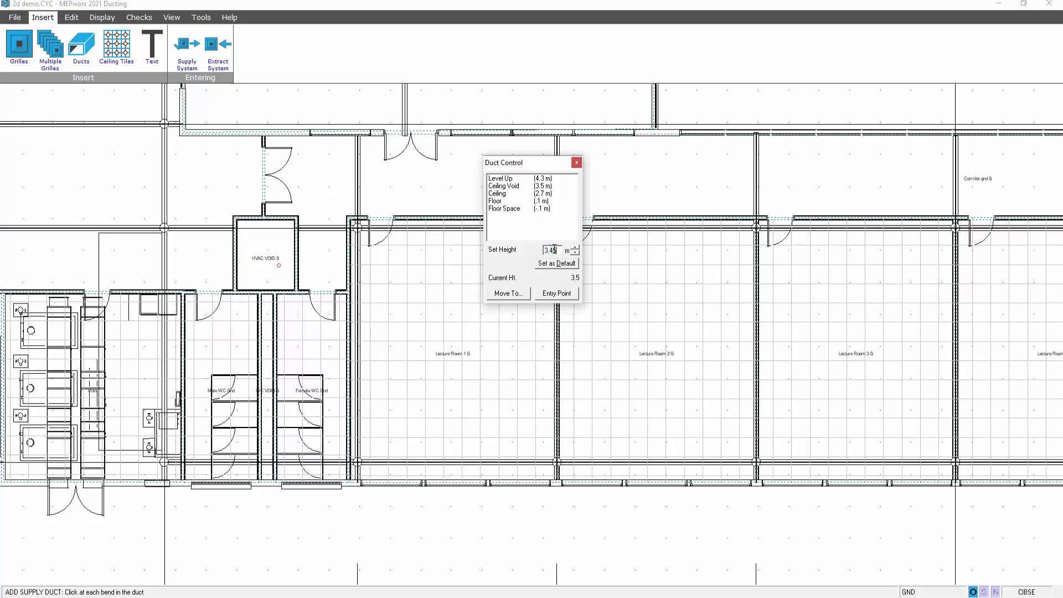
{"action": "left_click", "coordinate": [520, 294]}
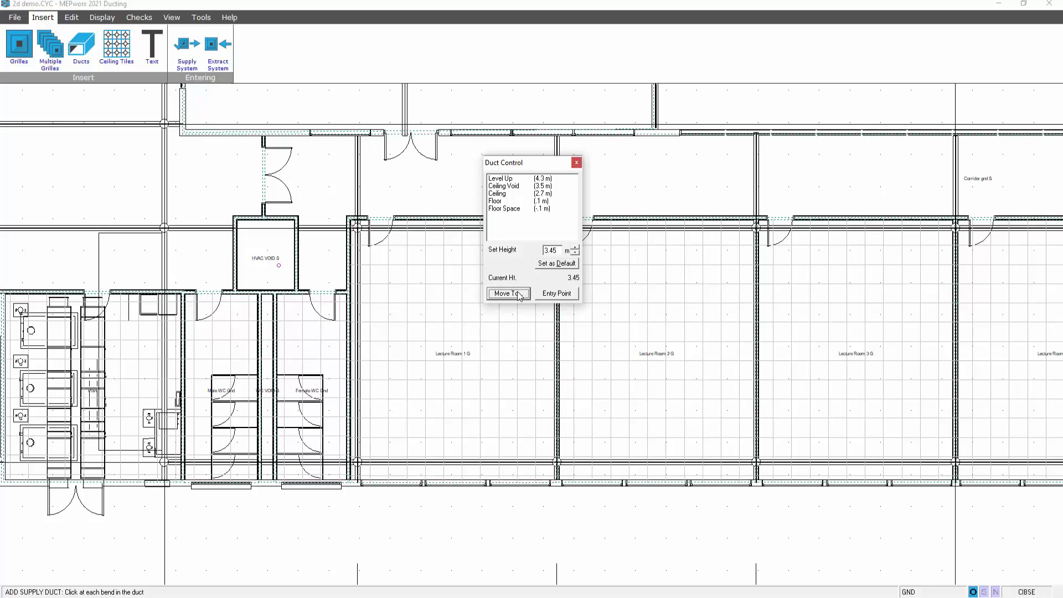
- Route the ground-floor duct from the HVAC void to the neighbouring room and end it with an entry point, using system reference S1
{"action": "left_click", "coordinate": [95, 250]}
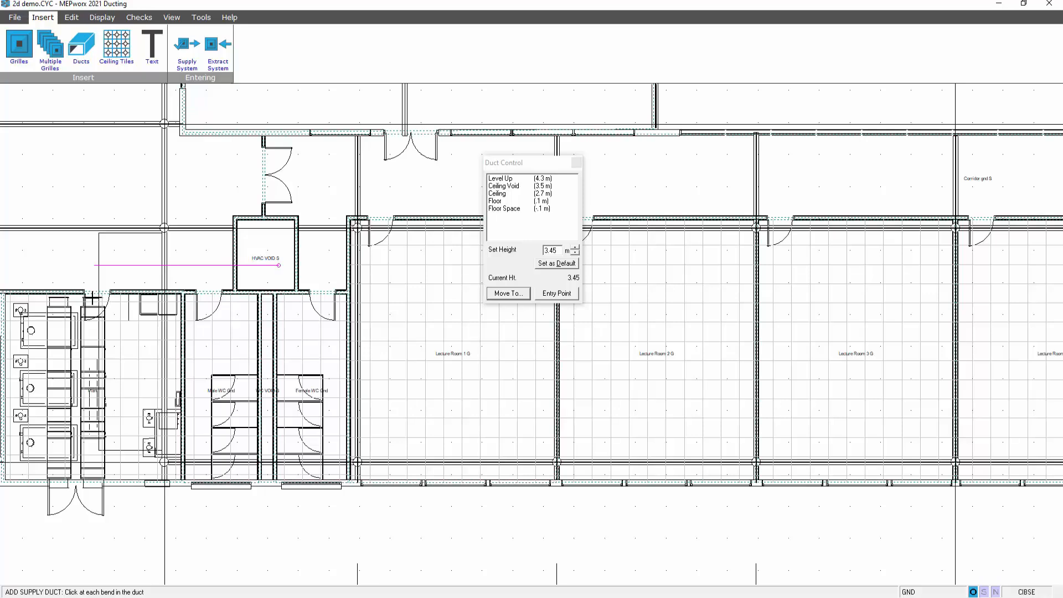
{"action": "left_click", "coordinate": [558, 295]}
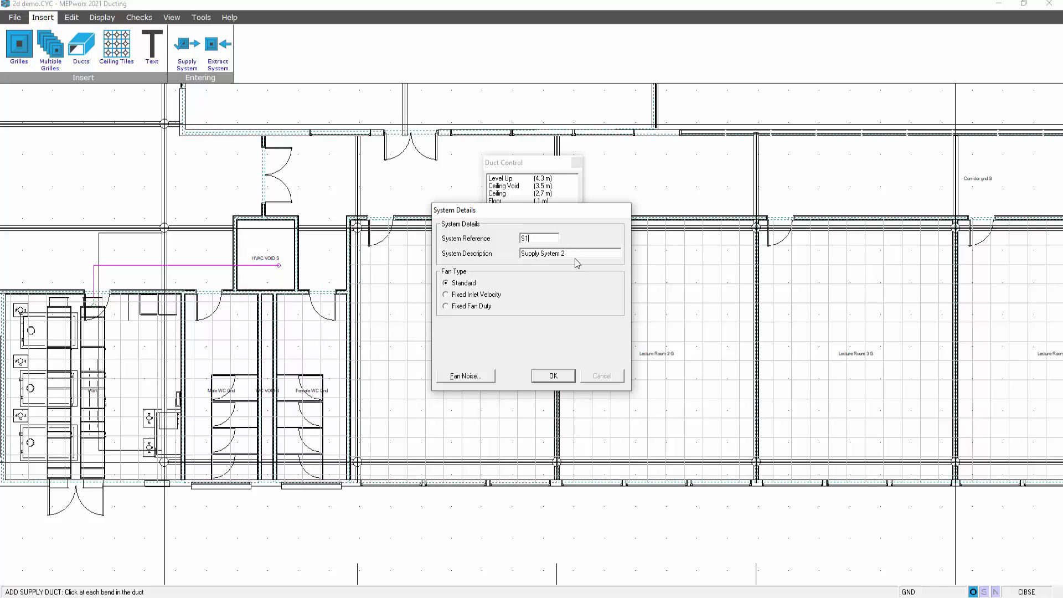
{"action": "key", "text": "Tab"}
{"action": "type", "text": "OF"}
{"action": "left_click", "coordinate": [558, 376]}
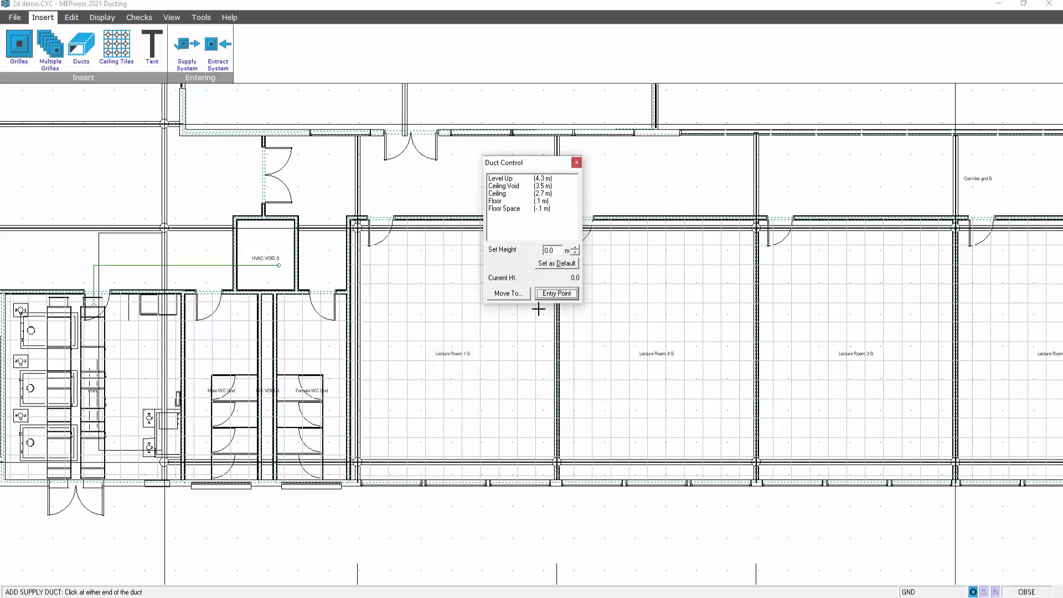
{"action": "right_click", "coordinate": [441, 291]}
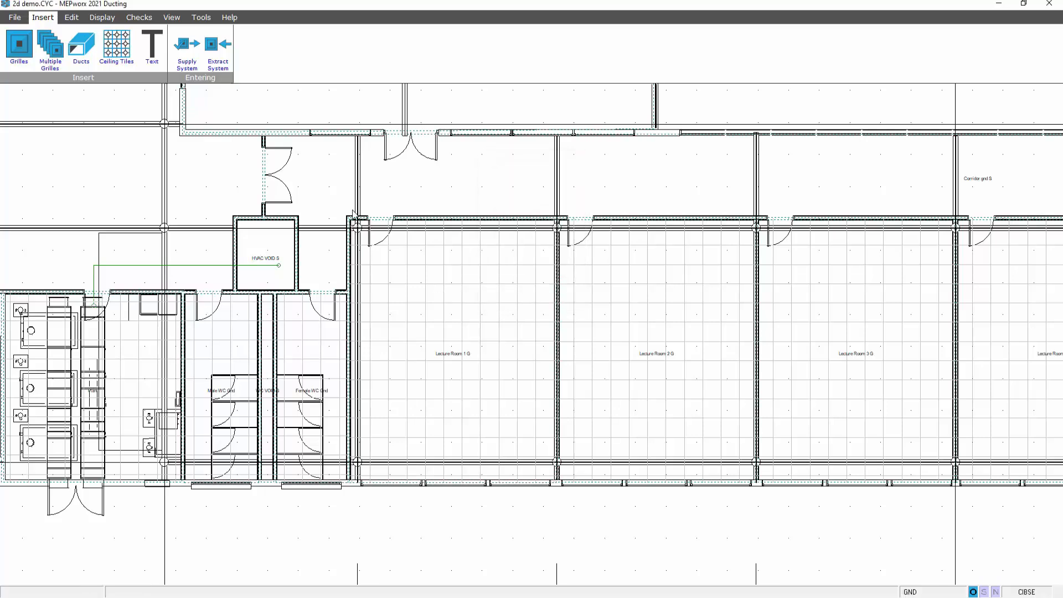
- Return to the first-floor level, showing the duct run at Lecture Room 4
{"action": "left_click", "coordinate": [172, 17]}
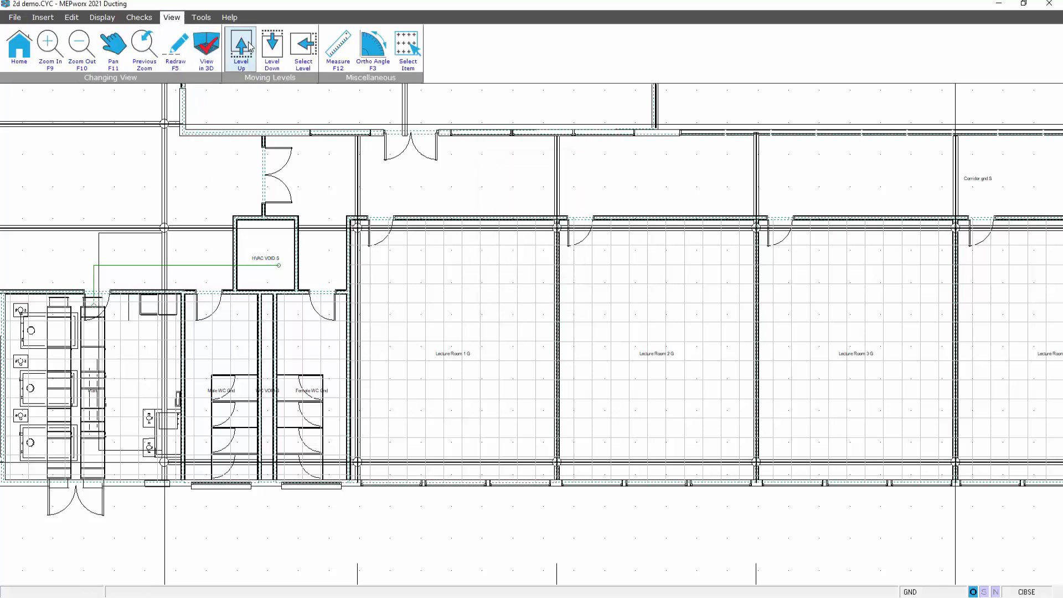
{"action": "left_click", "coordinate": [242, 42]}
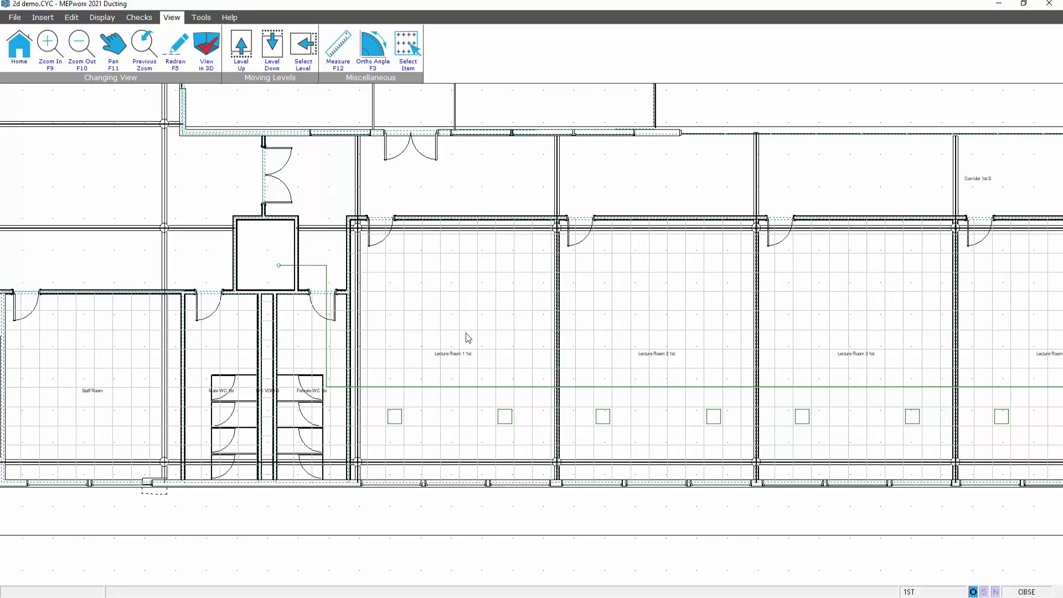
{"action": "middle_click_drag", "start_coordinate": [609, 335], "coordinate": [598, 383]}
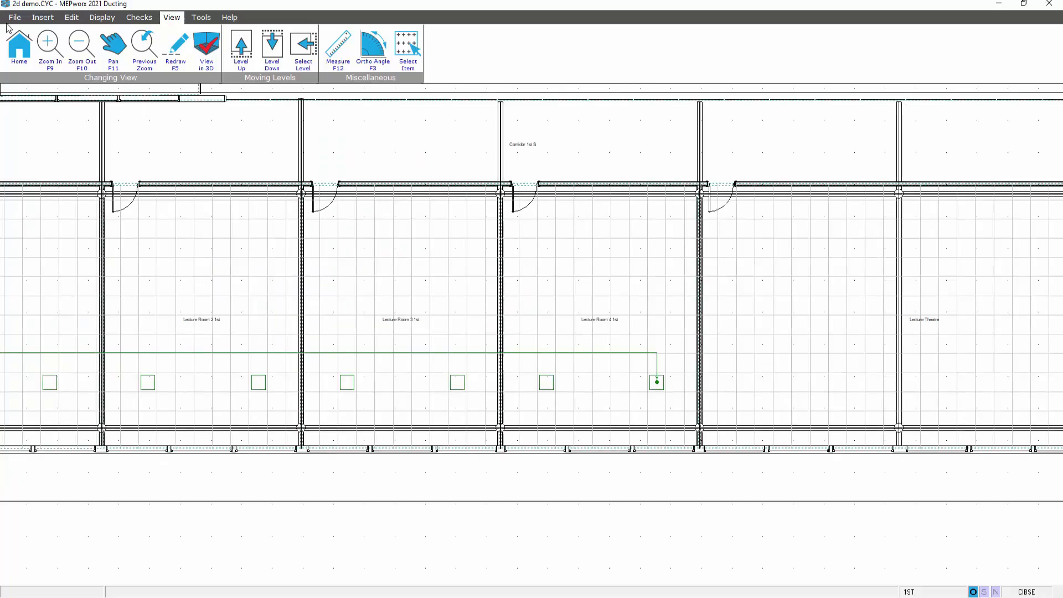
- Make FINAL CONNS the default duct group
{"action": "left_click", "coordinate": [42, 18]}
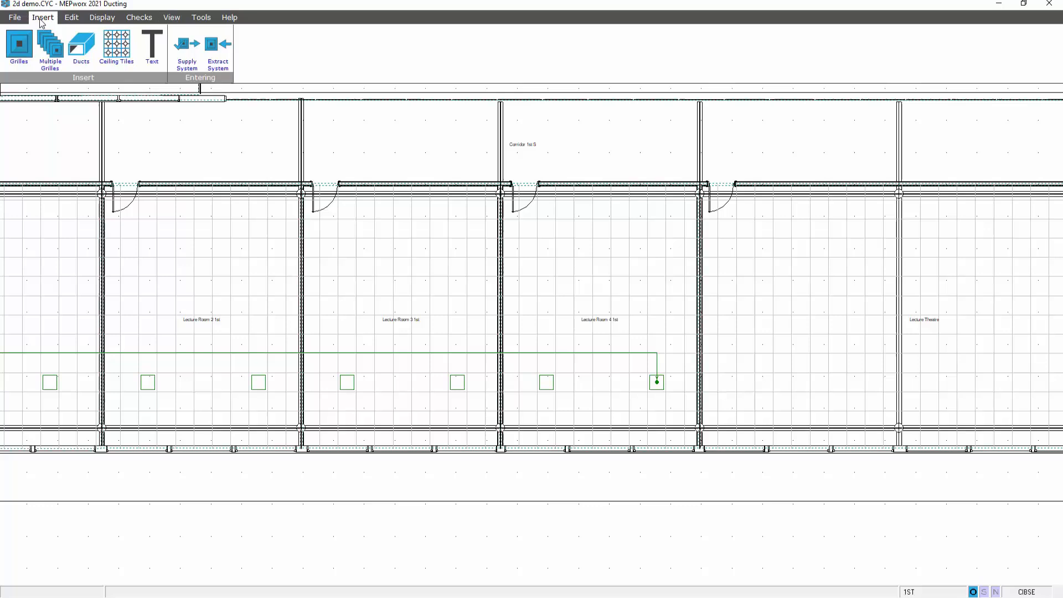
{"action": "left_click", "coordinate": [82, 55]}
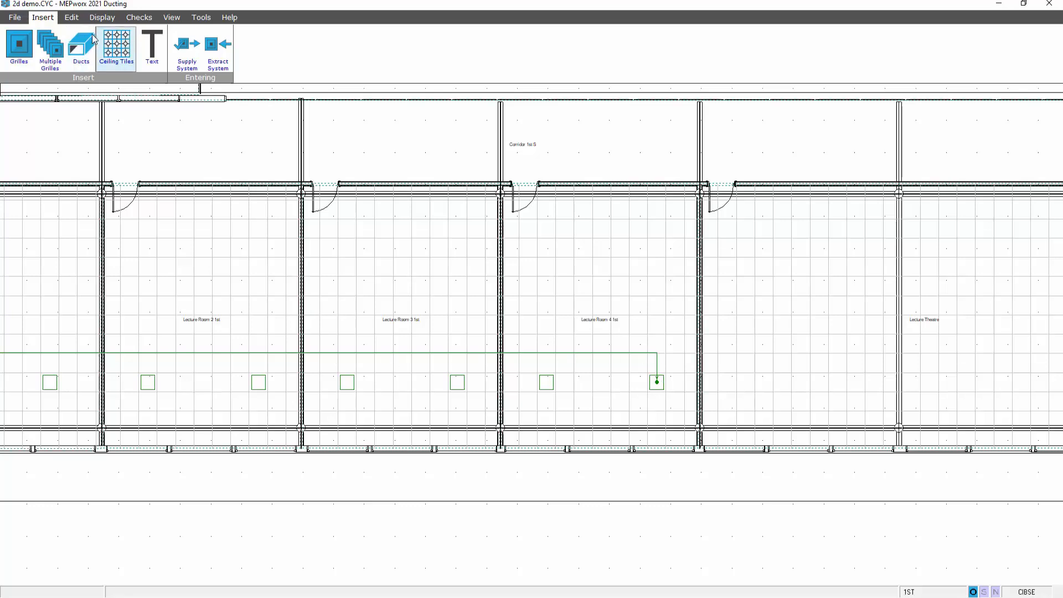
{"action": "left_click", "coordinate": [72, 19]}
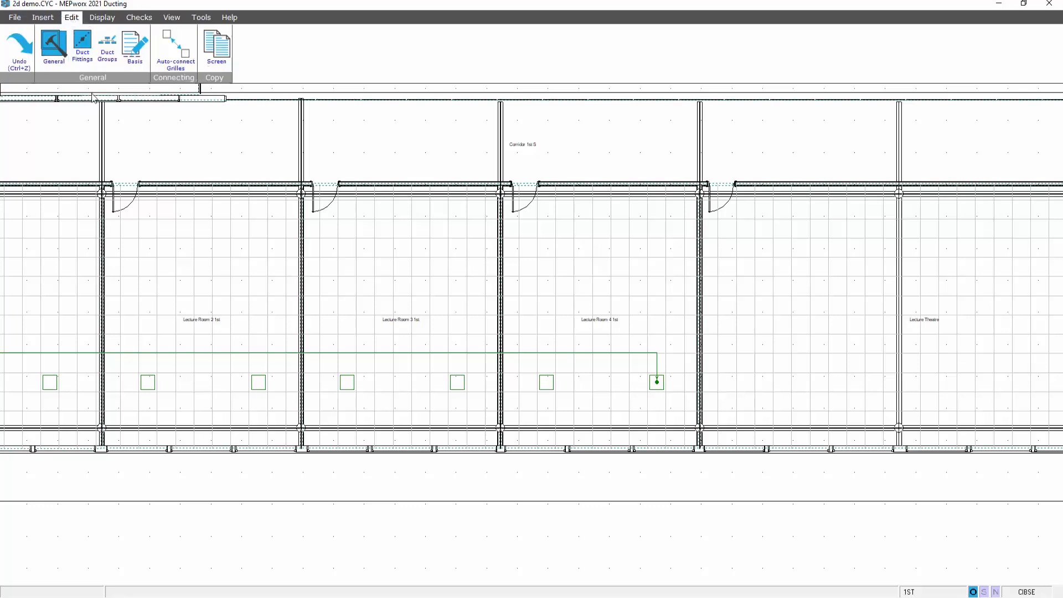
{"action": "left_click", "coordinate": [108, 47]}
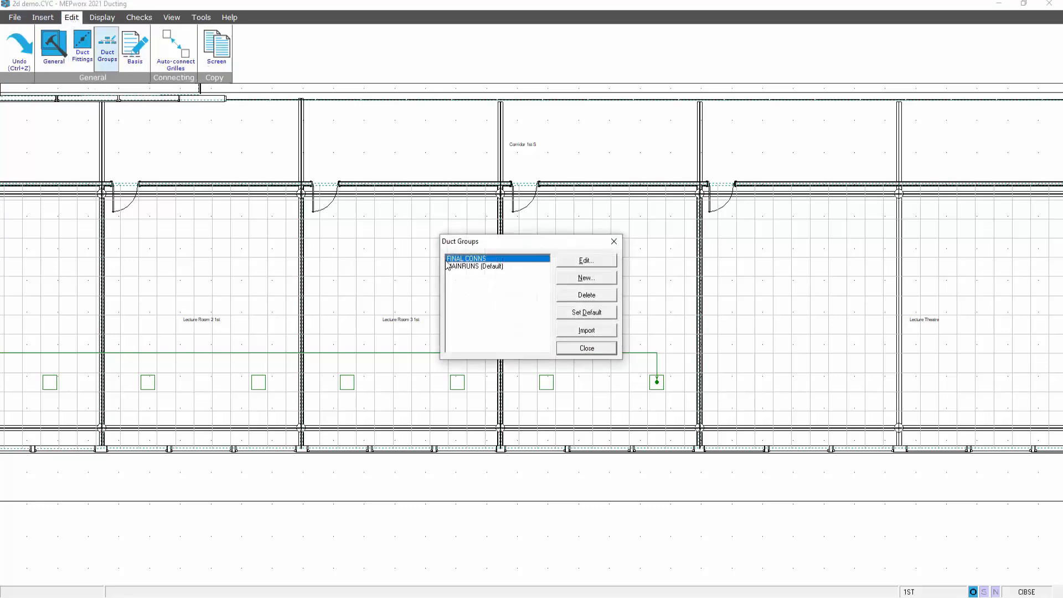
{"action": "left_click", "coordinate": [585, 315]}
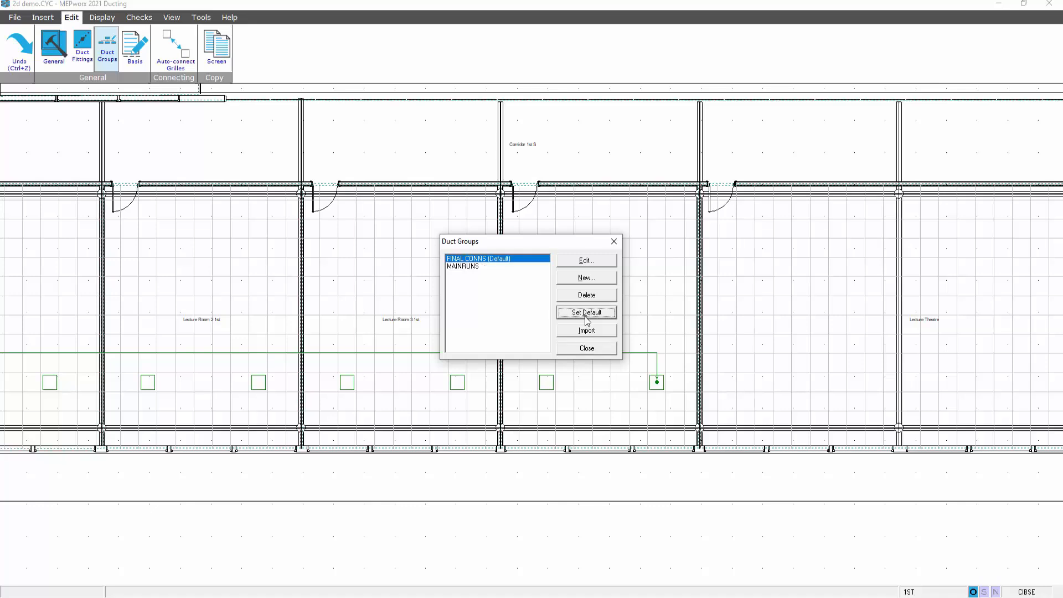
{"action": "left_click", "coordinate": [588, 351]}
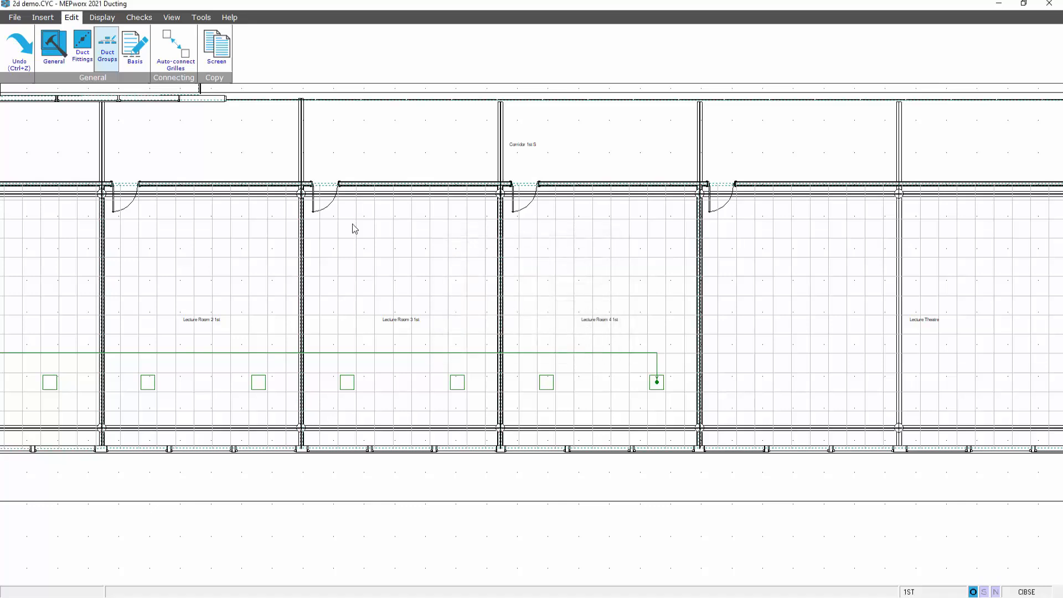
- Connect the other grille in Lecture Room 4 to the main run with a straight supply duct
{"action": "left_click", "coordinate": [43, 17]}
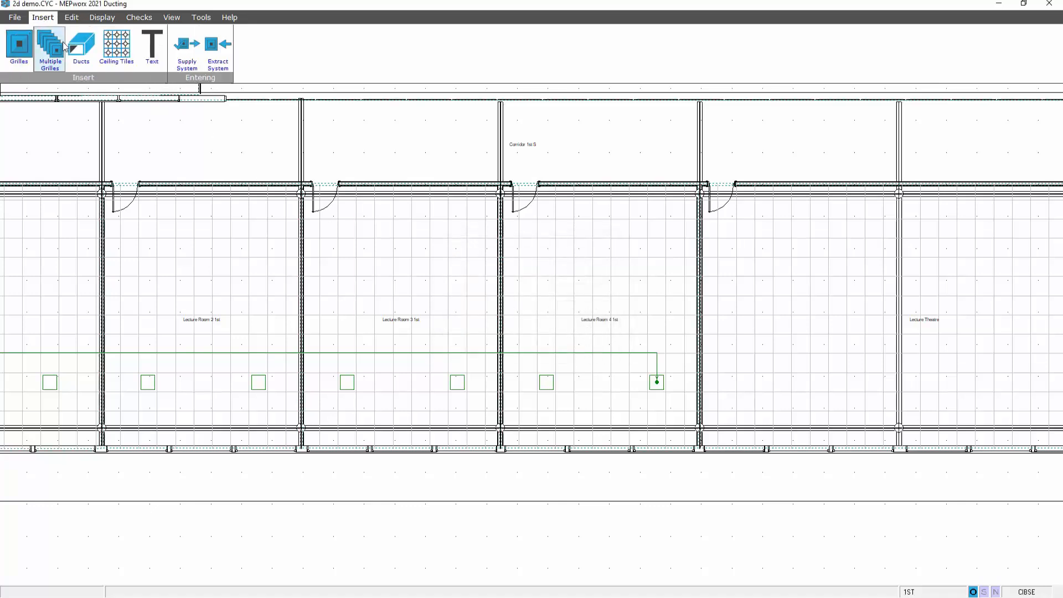
{"action": "left_click", "coordinate": [81, 47]}
{"action": "left_click", "coordinate": [547, 385]}
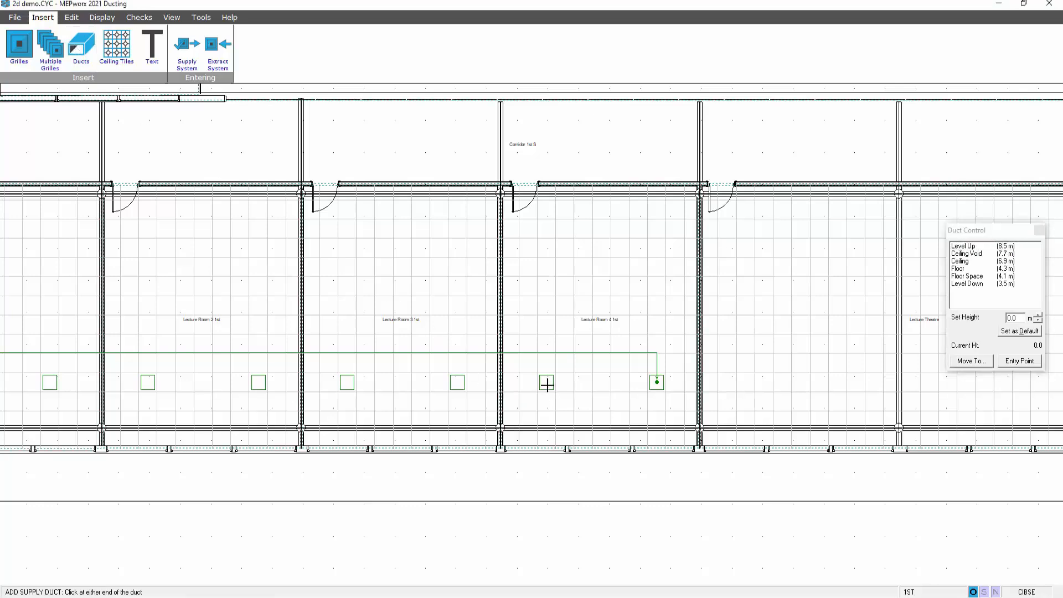
{"action": "left_click", "coordinate": [547, 353]}
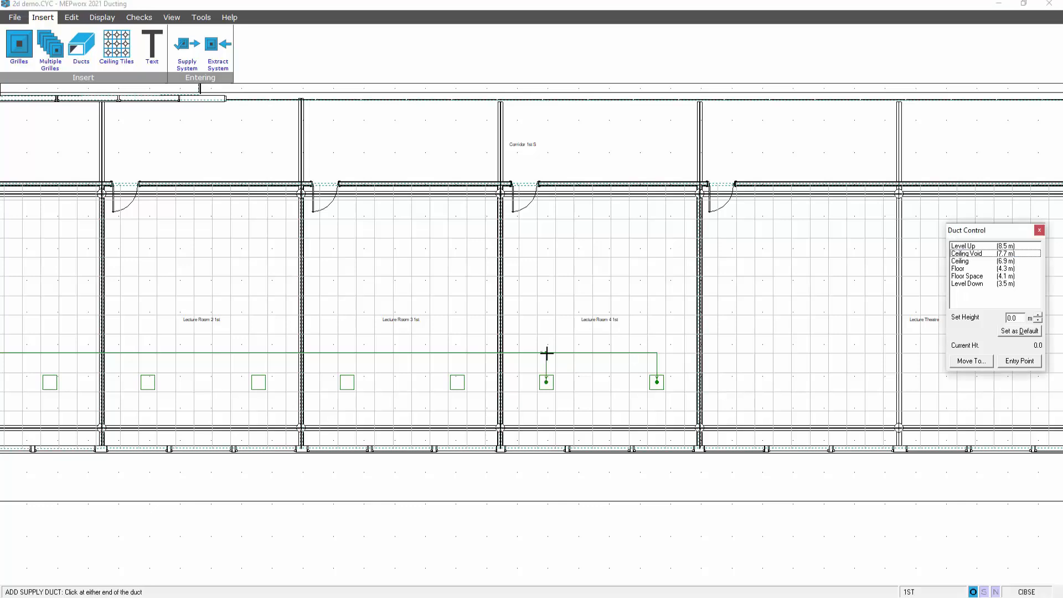
{"action": "key", "text": "Escape"}
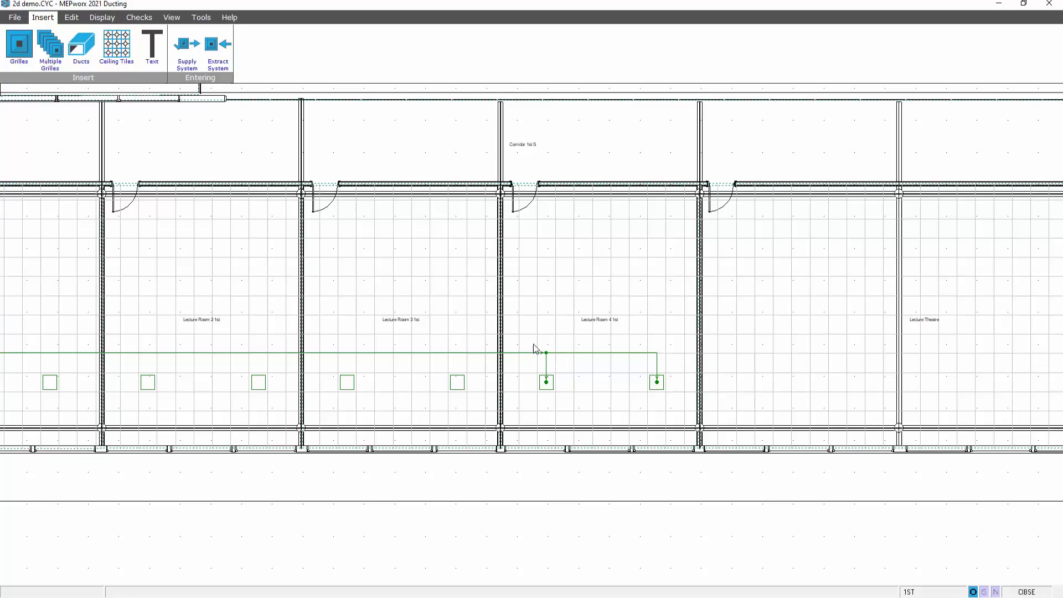
- Assign the duct run between the two Lecture Room 4 grilles to the FINAL CONNS group
{"action": "double_click", "coordinate": [599, 357]}
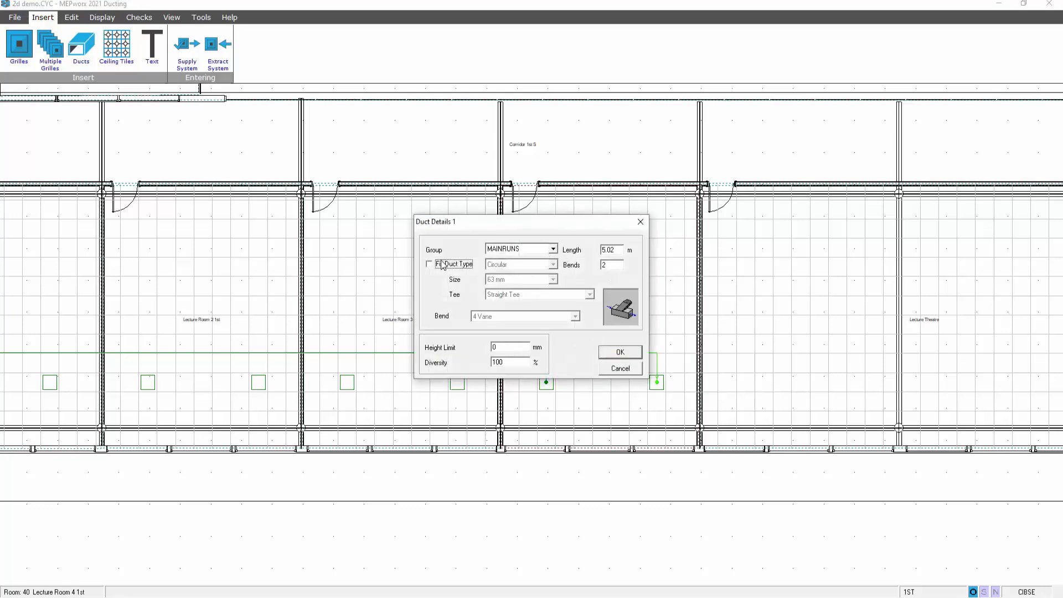
{"action": "left_click", "coordinate": [544, 248]}
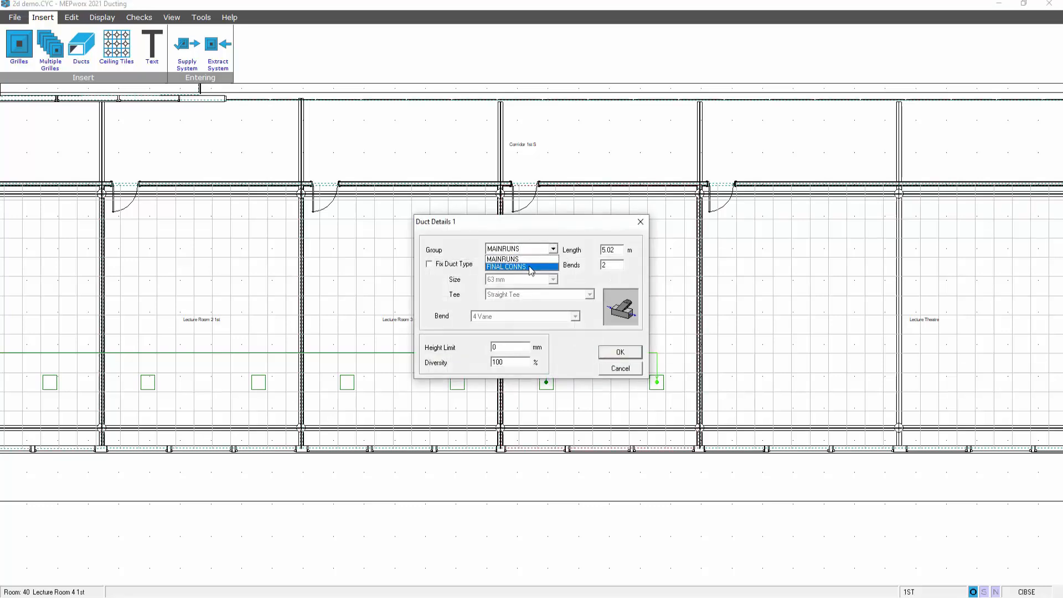
{"action": "left_click", "coordinate": [512, 266]}
{"action": "left_click", "coordinate": [614, 352]}
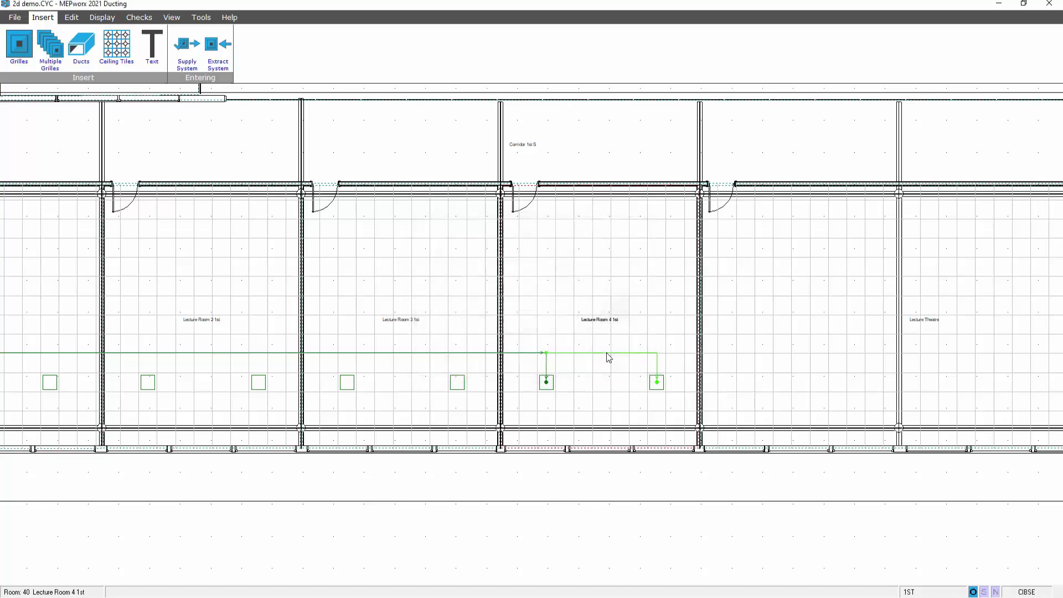
- Auto-connect the unconnected lecture room grilles to the nearest duct, using a maximum connection distance of 2 m
{"action": "middle_click_drag", "start_coordinate": [617, 347], "coordinate": [767, 291]}
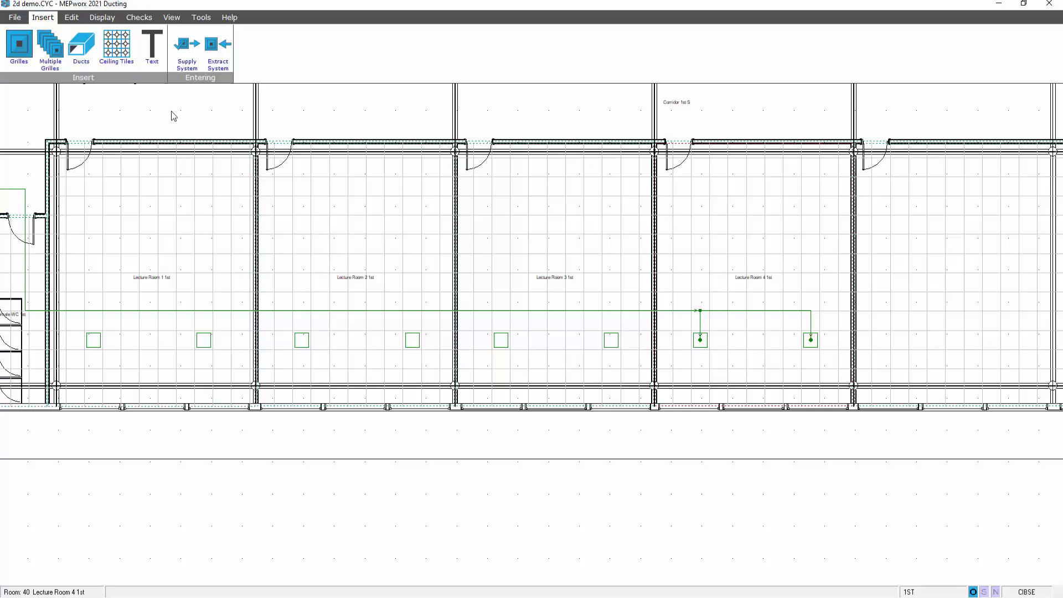
{"action": "left_click", "coordinate": [72, 18]}
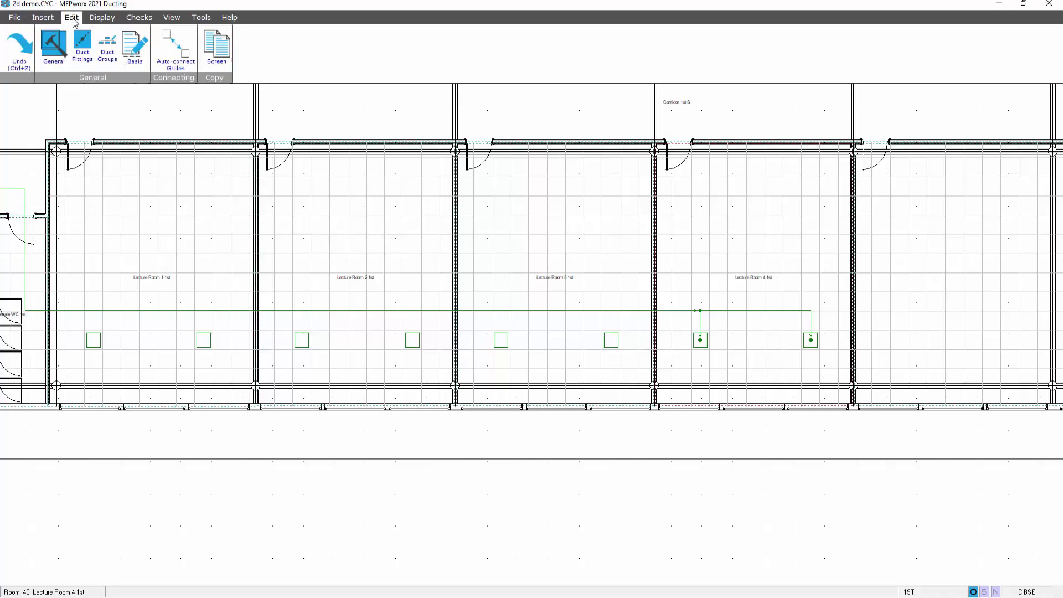
{"action": "left_click", "coordinate": [165, 55]}
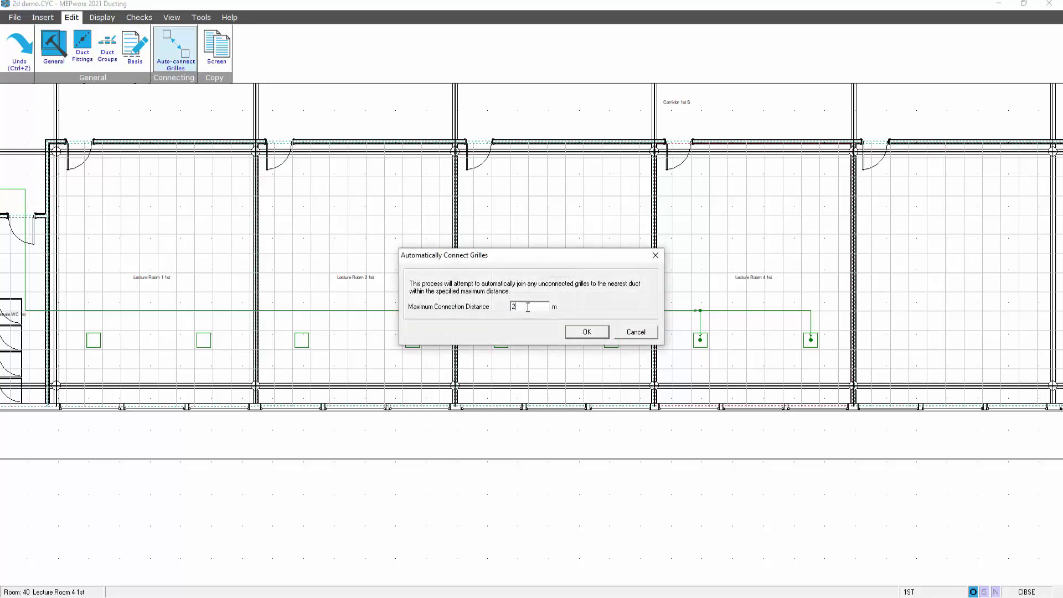
{"action": "left_click", "coordinate": [585, 337]}
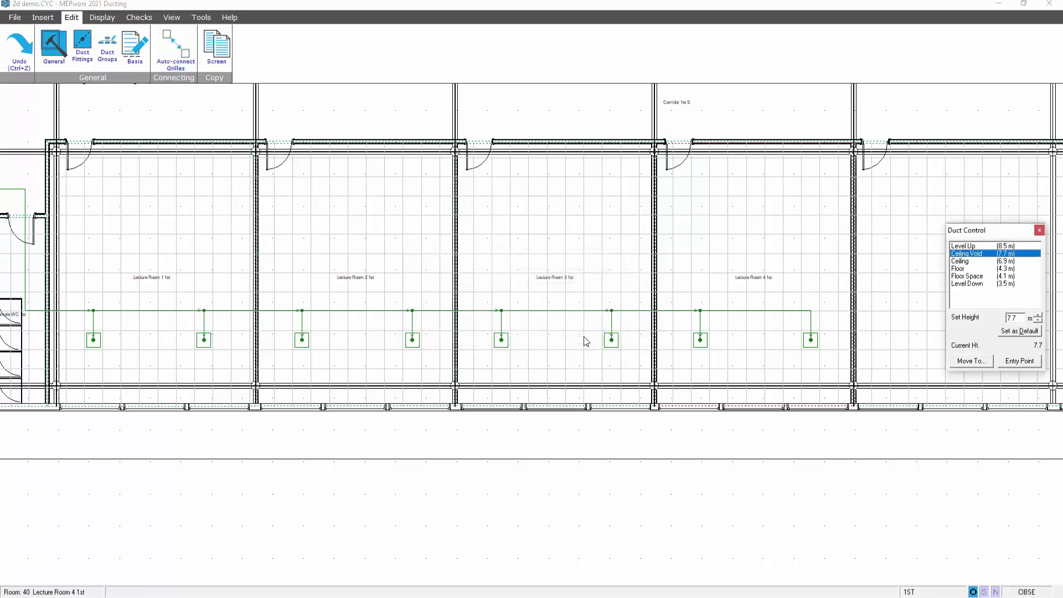
{"action": "left_click", "coordinate": [1039, 230]}
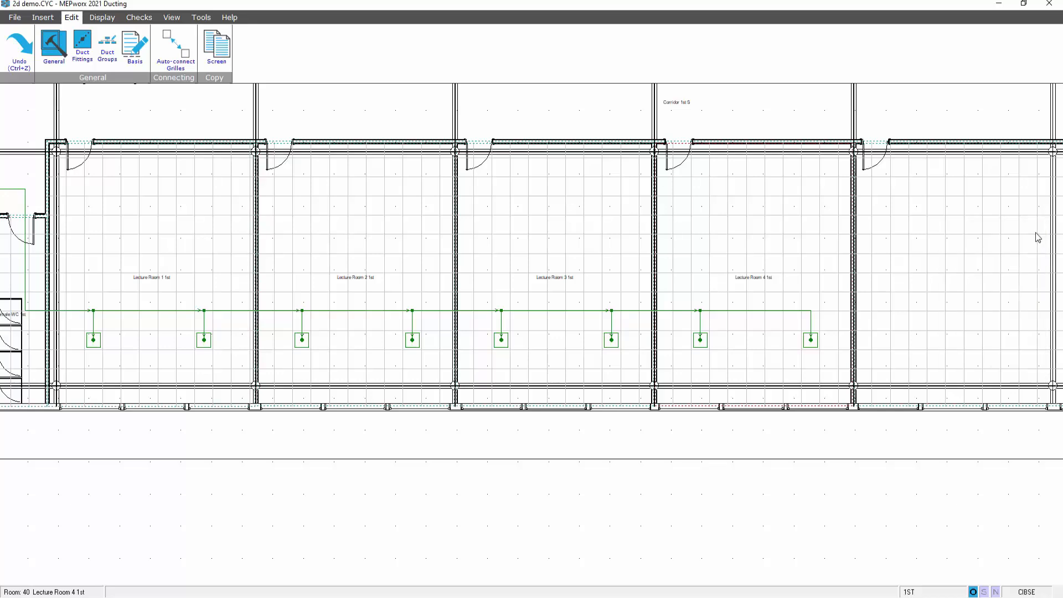
- Calculate the duct sizes for the supply system serving the first-floor lecture rooms
{"action": "left_click", "coordinate": [102, 17]}
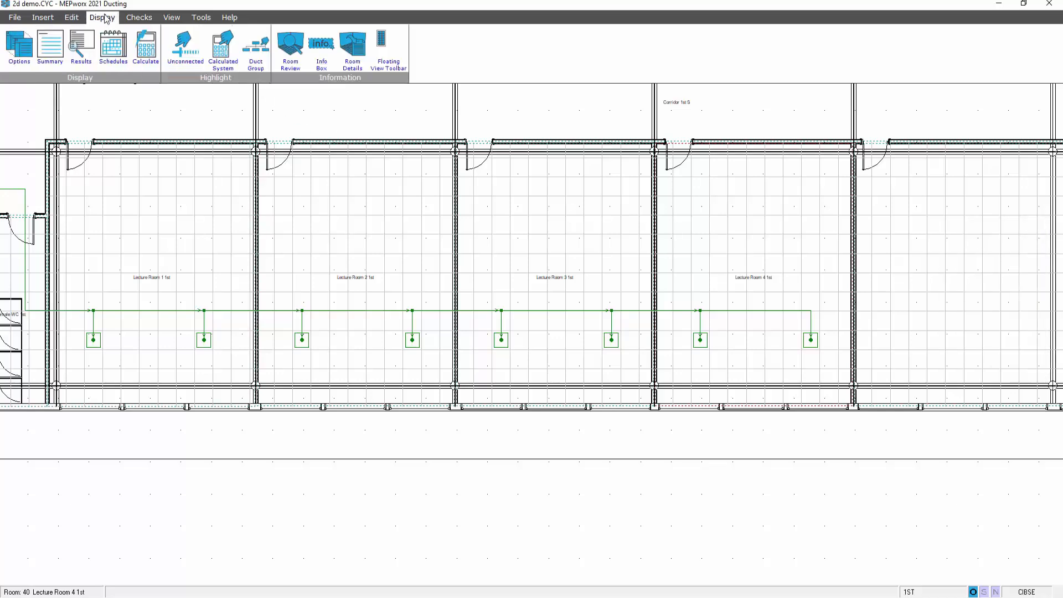
{"action": "left_click", "coordinate": [147, 52]}
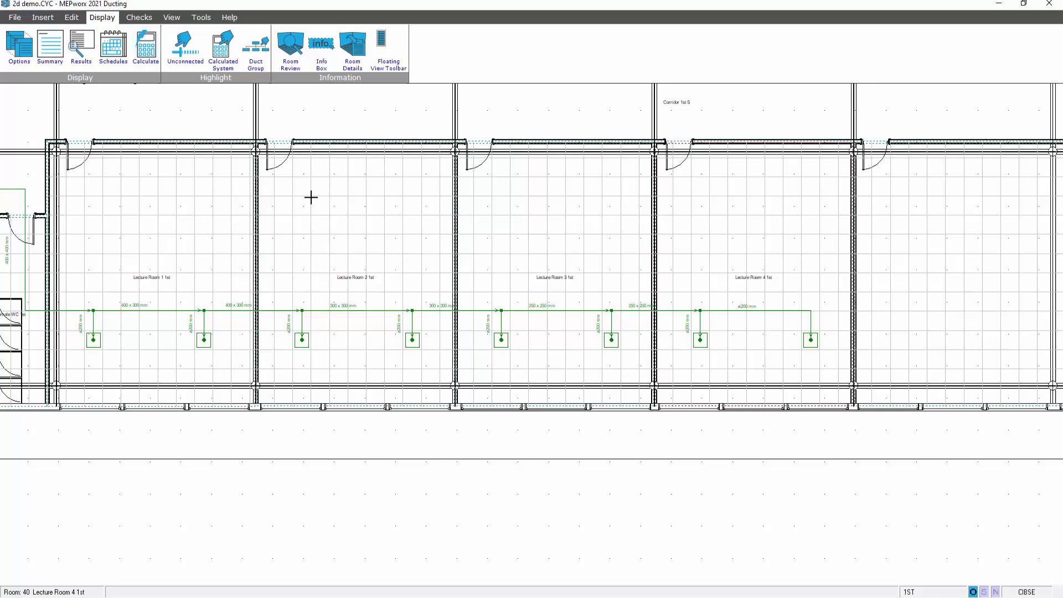
{"action": "middle_click_drag", "start_coordinate": [339, 226], "coordinate": [428, 238]}
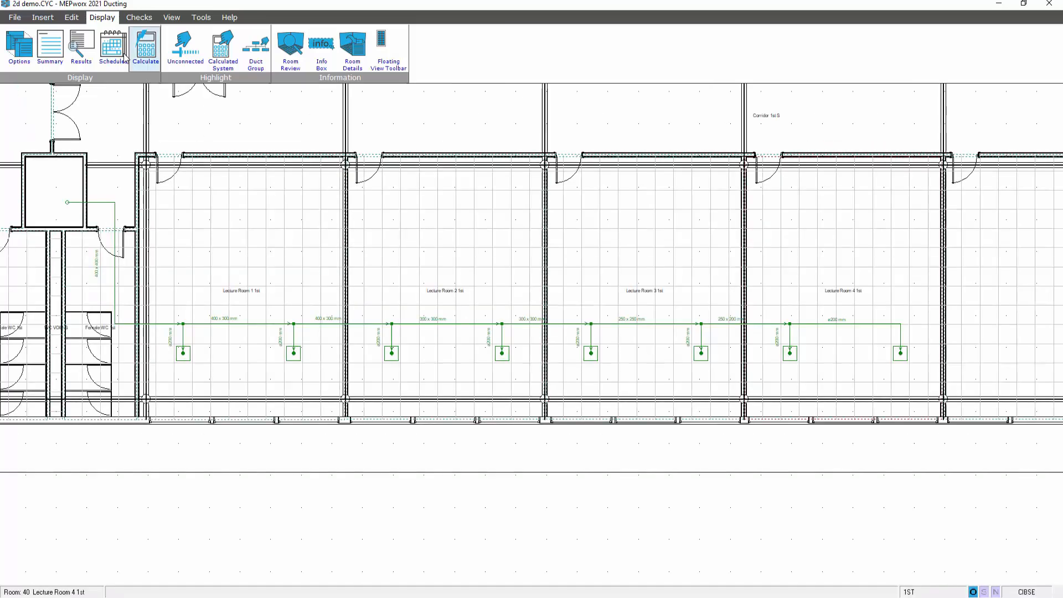
- Turn on the display of duct physical dimensions for the supply ductwork
{"action": "left_click", "coordinate": [15, 47]}
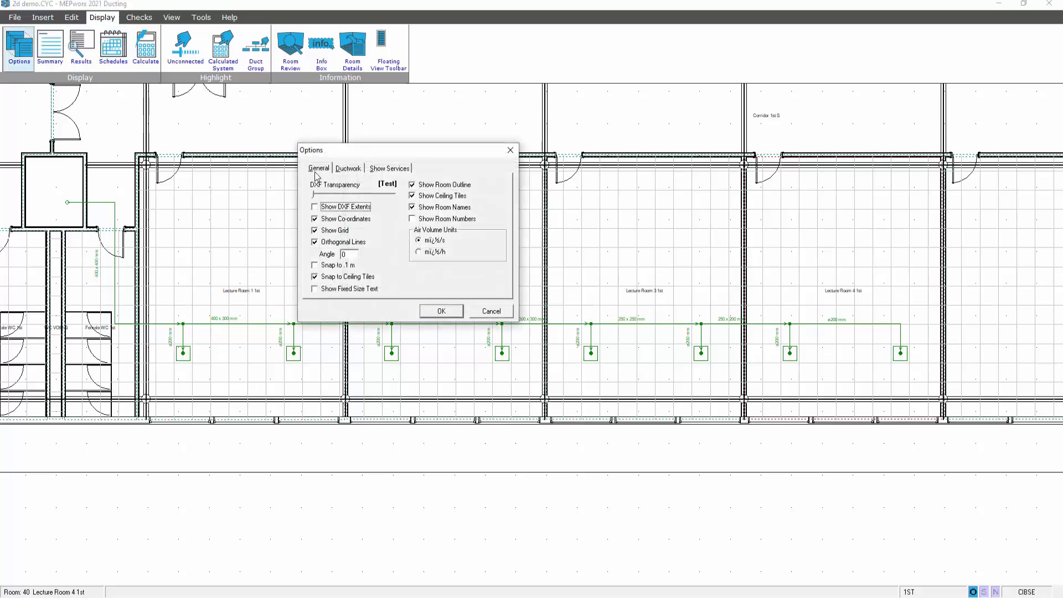
{"action": "left_click", "coordinate": [344, 171]}
{"action": "left_click", "coordinate": [321, 190]}
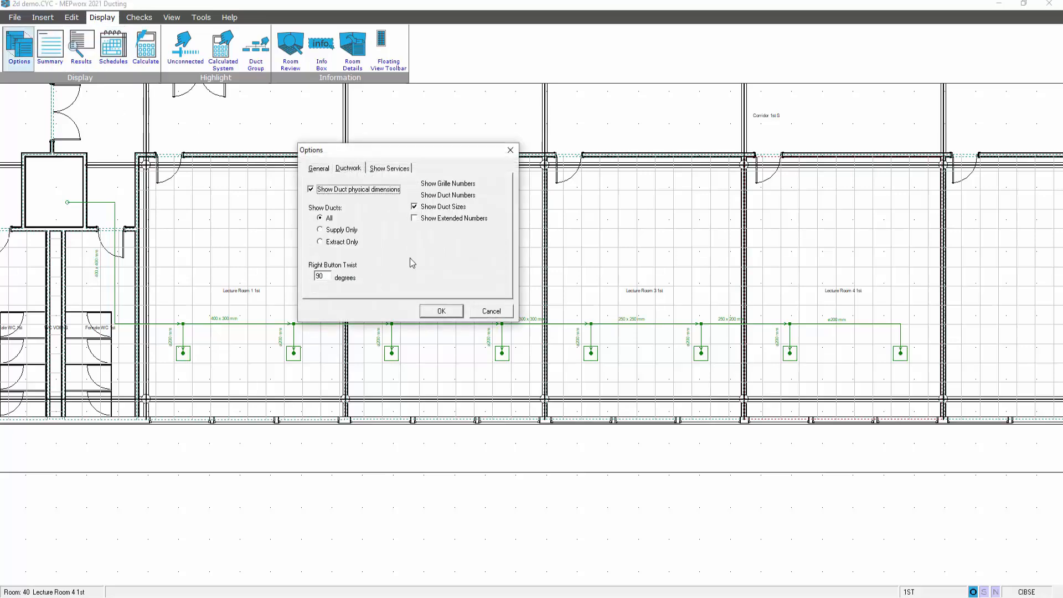
{"action": "left_click", "coordinate": [441, 311]}
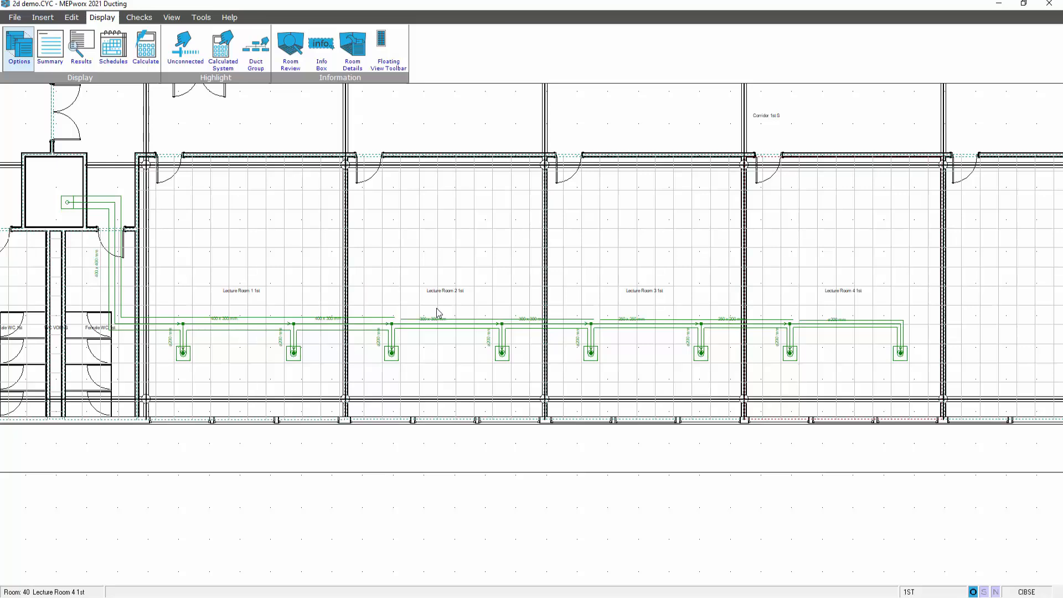
- Turn off the duct physical dimensions and show the other services' ceiling fittings on the plan
{"action": "left_click", "coordinate": [714, 556]}
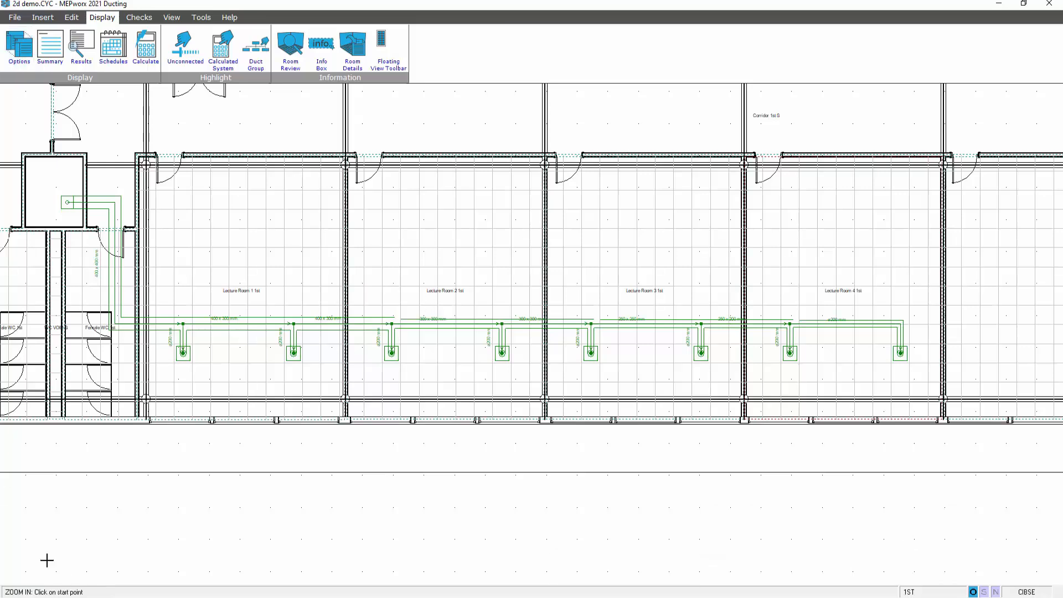
{"action": "left_click", "coordinate": [13, 42]}
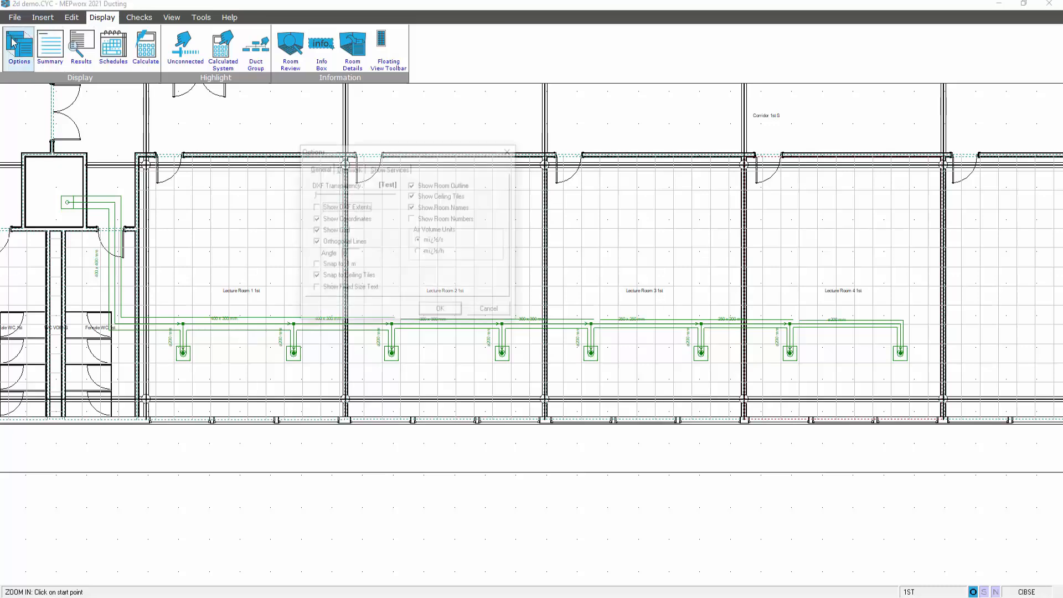
{"action": "left_click", "coordinate": [378, 168]}
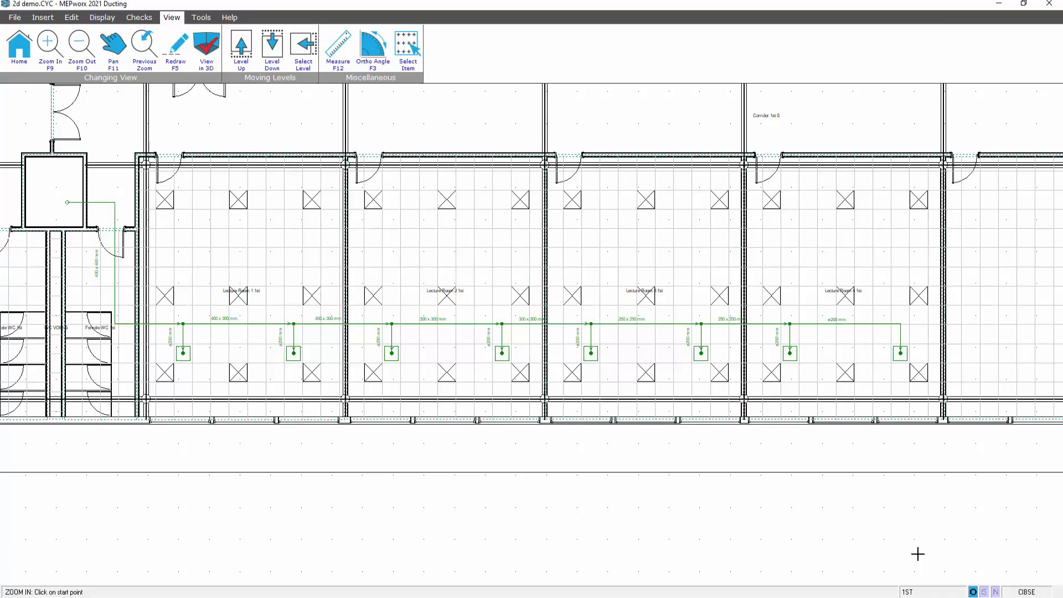
- Switch to the extract system and place two equal 450 x 450 grilles in Lecture Room 4, towards the corridor and aligned with the supply grilles
{"action": "left_click", "coordinate": [43, 19]}
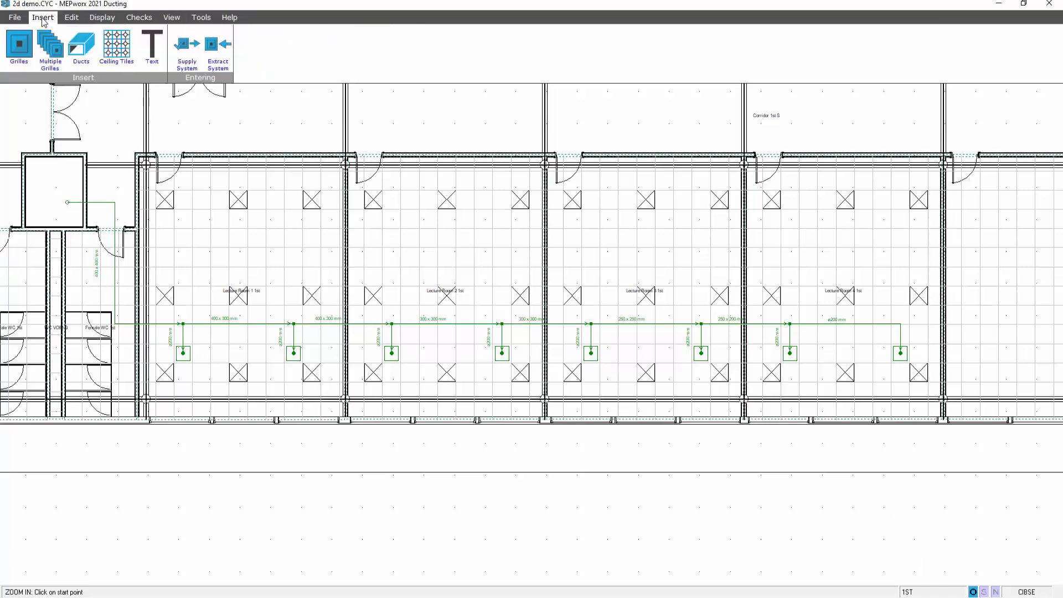
{"action": "left_click", "coordinate": [218, 45]}
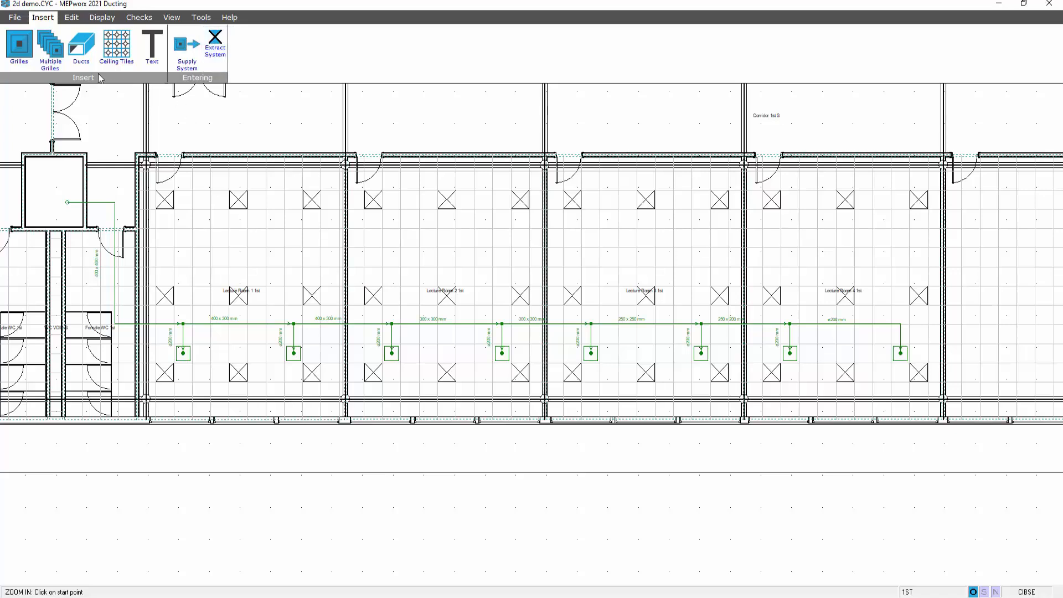
{"action": "left_click", "coordinate": [58, 49]}
{"action": "left_click", "coordinate": [796, 244]}
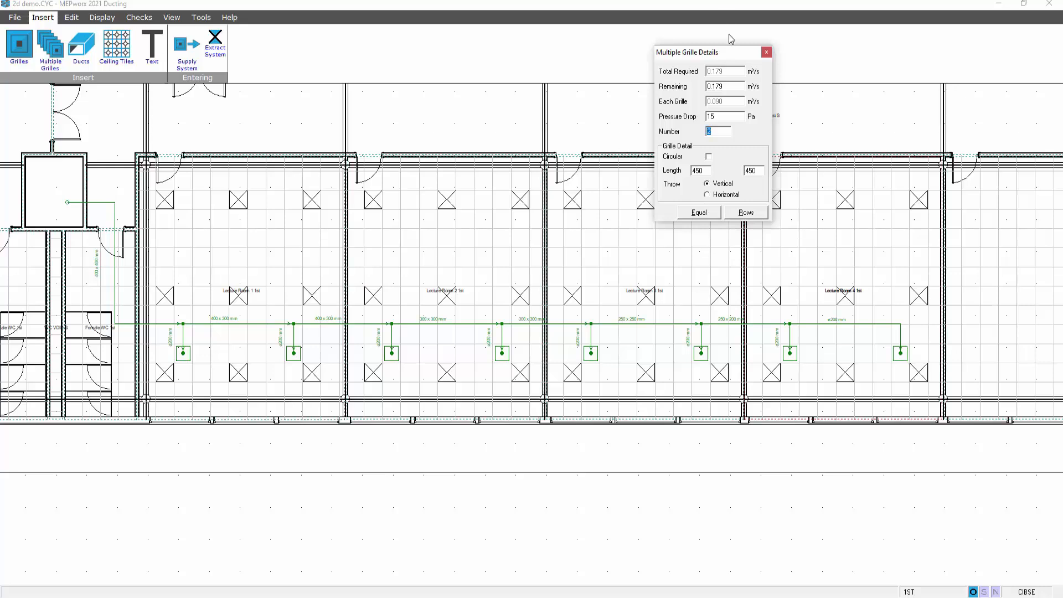
{"action": "mouse_move", "coordinate": [728, 52]}
{"action": "left_mouse_down"}
{"action": "mouse_move", "coordinate": [615, 208]}
{"action": "mouse_move", "coordinate": [587, 332]}
{"action": "left_mouse_up"}
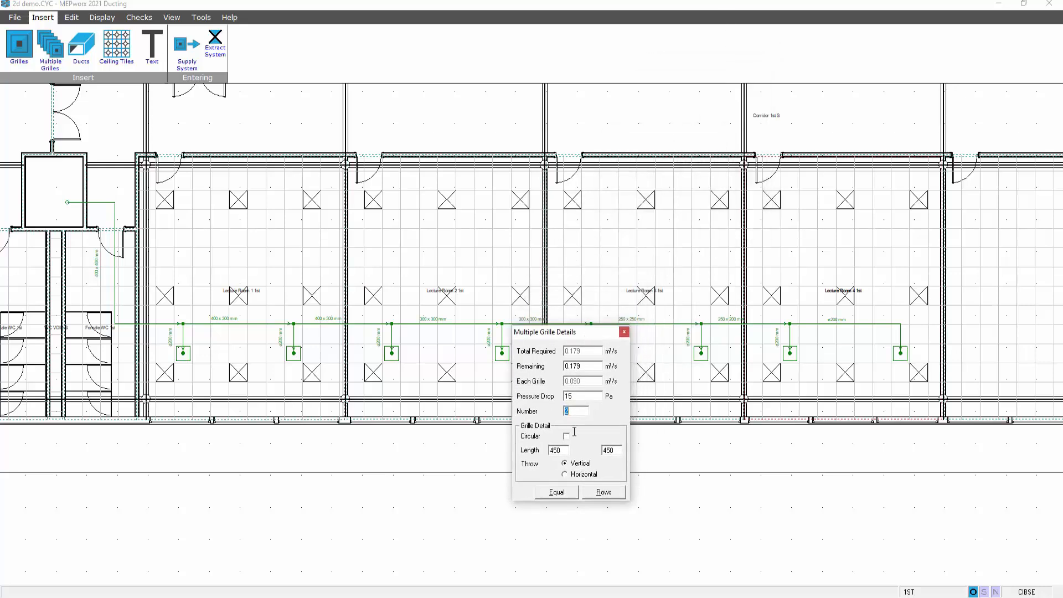
{"action": "left_click", "coordinate": [556, 491]}
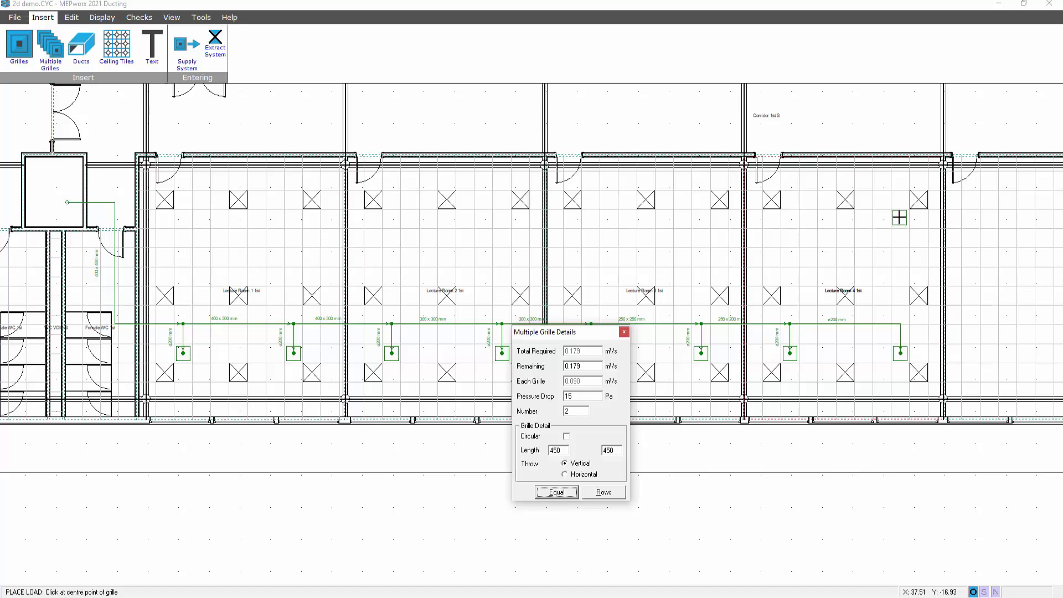
{"action": "left_click", "coordinate": [899, 217]}
{"action": "left_click", "coordinate": [900, 218]}
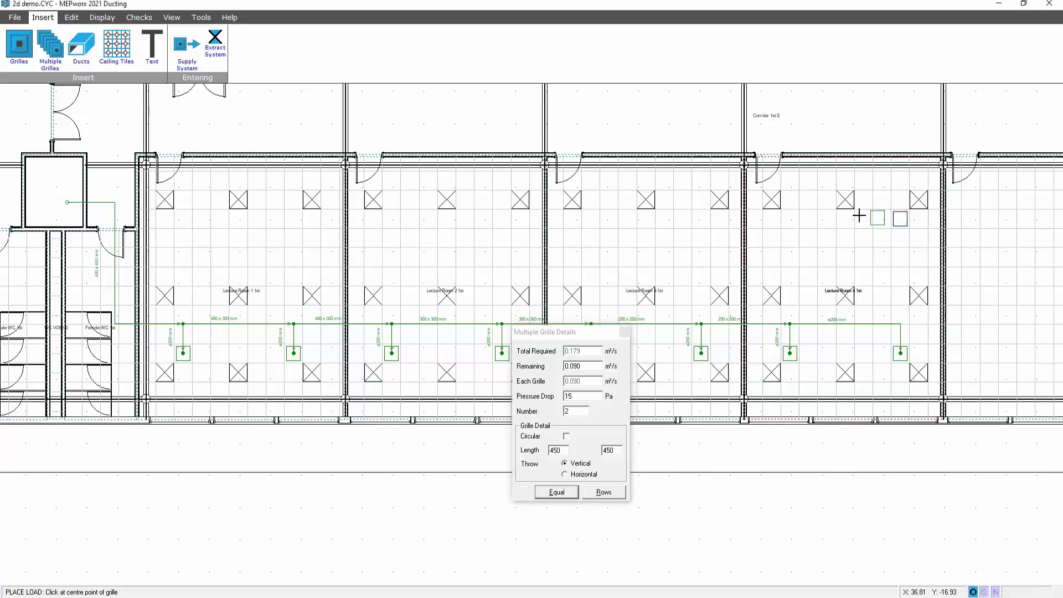
{"action": "left_click", "coordinate": [787, 218]}
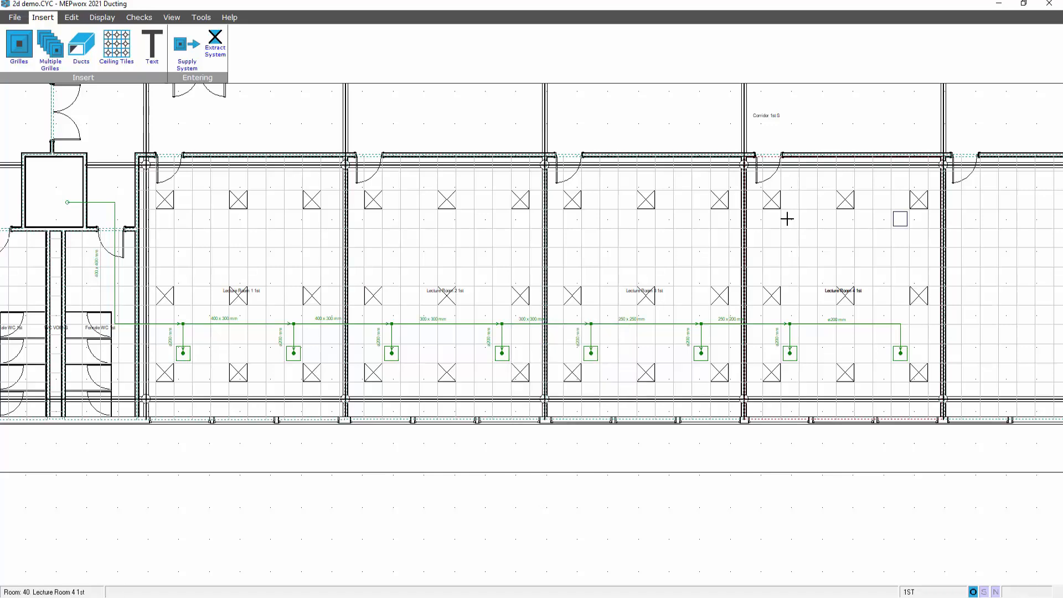
- Place two equal 450 x 450 extract grilles in Lecture Room 3, in line with those in Lecture Room 4
{"action": "left_click", "coordinate": [50, 55]}
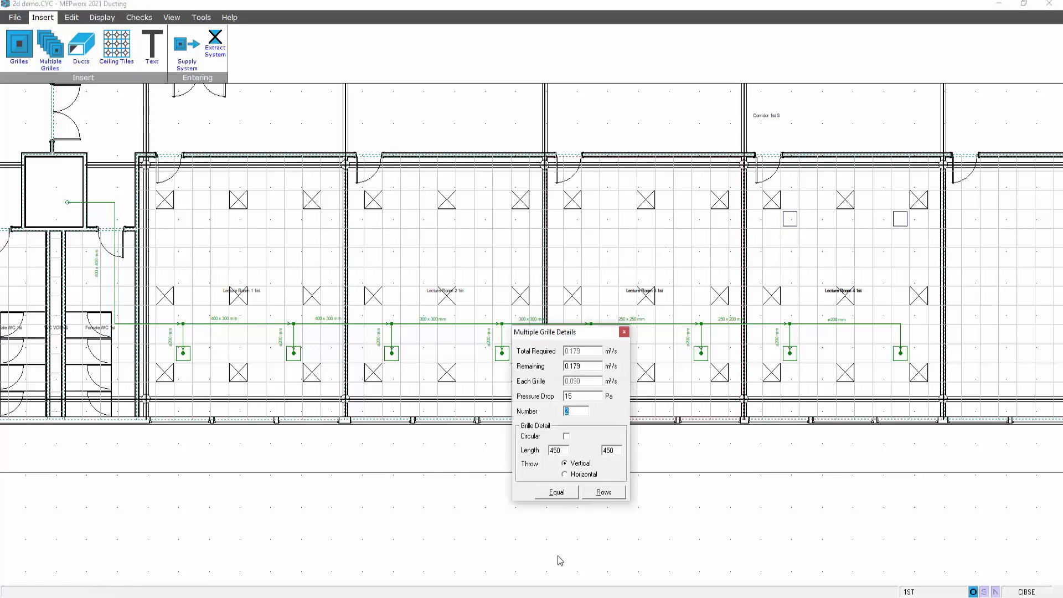
{"action": "left_click", "coordinate": [556, 491]}
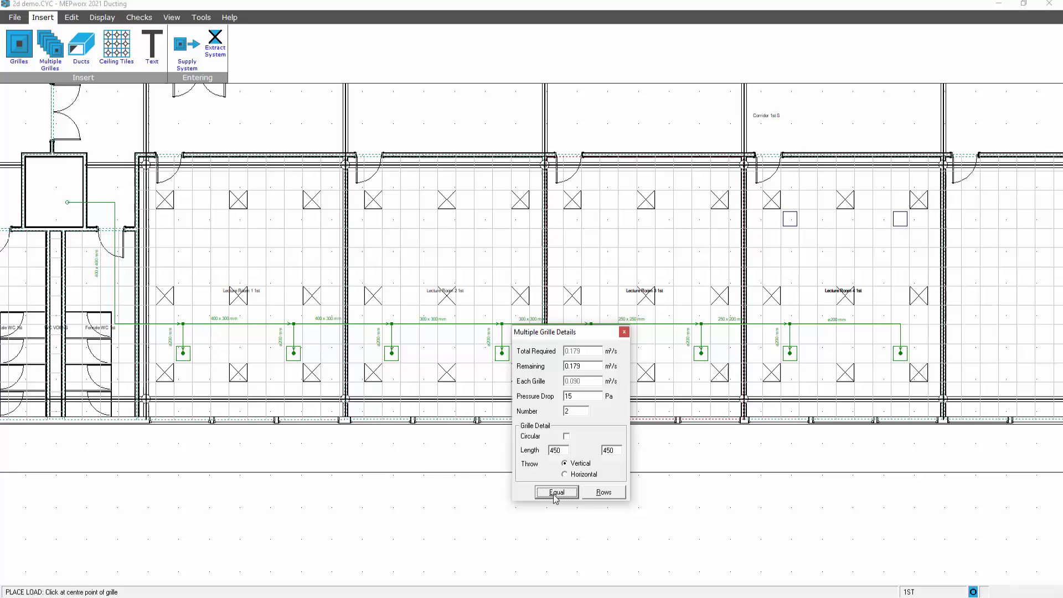
{"action": "left_click", "coordinate": [700, 218]}
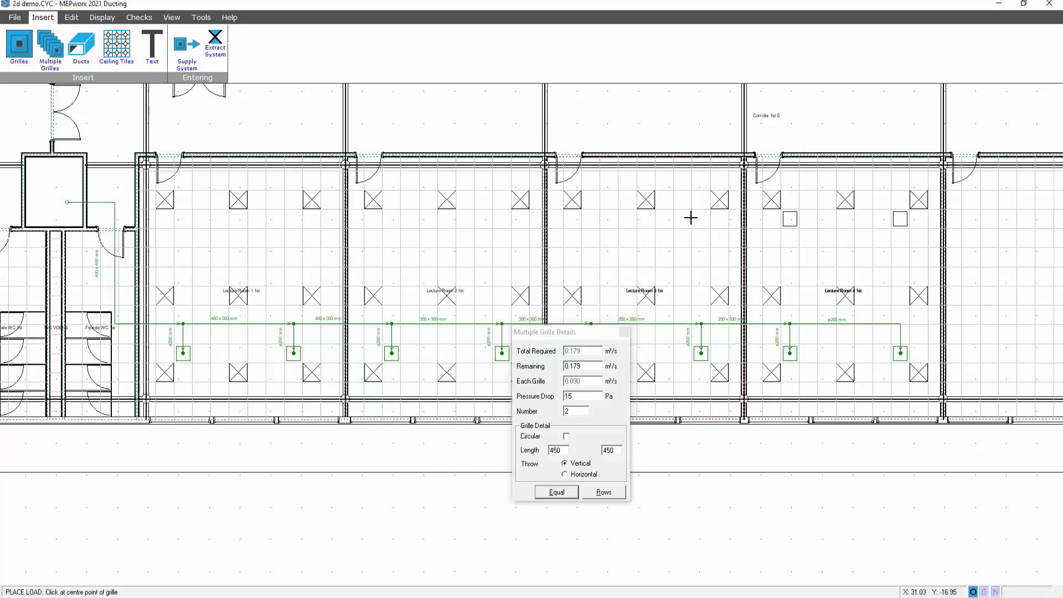
{"action": "left_click", "coordinate": [591, 218]}
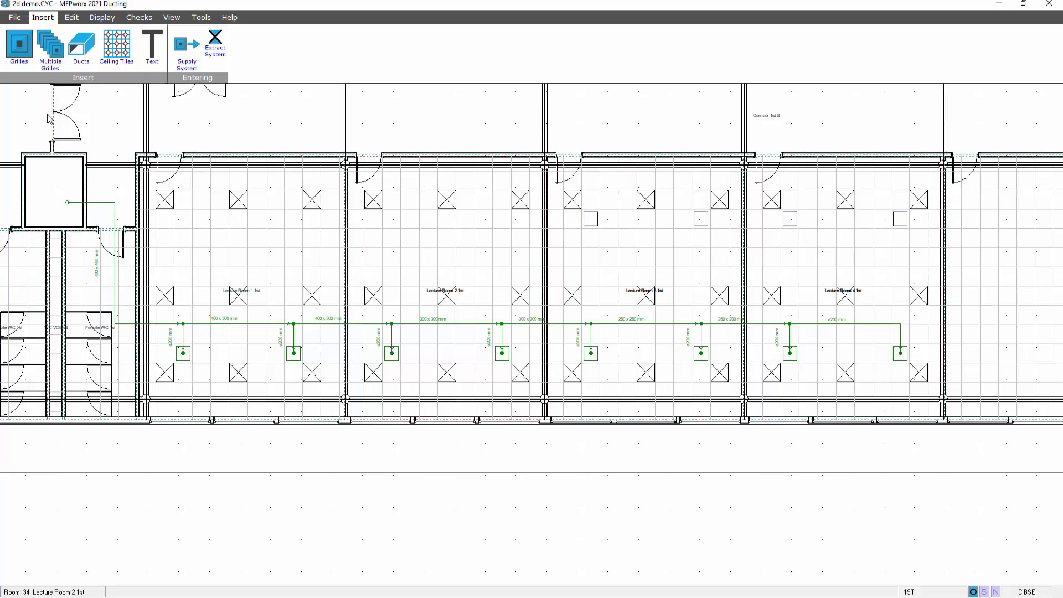
- Place two equal 450 x 450 extract grilles in Lecture Room 2, in line with those in Lecture Room 3
{"action": "left_click", "coordinate": [53, 60]}
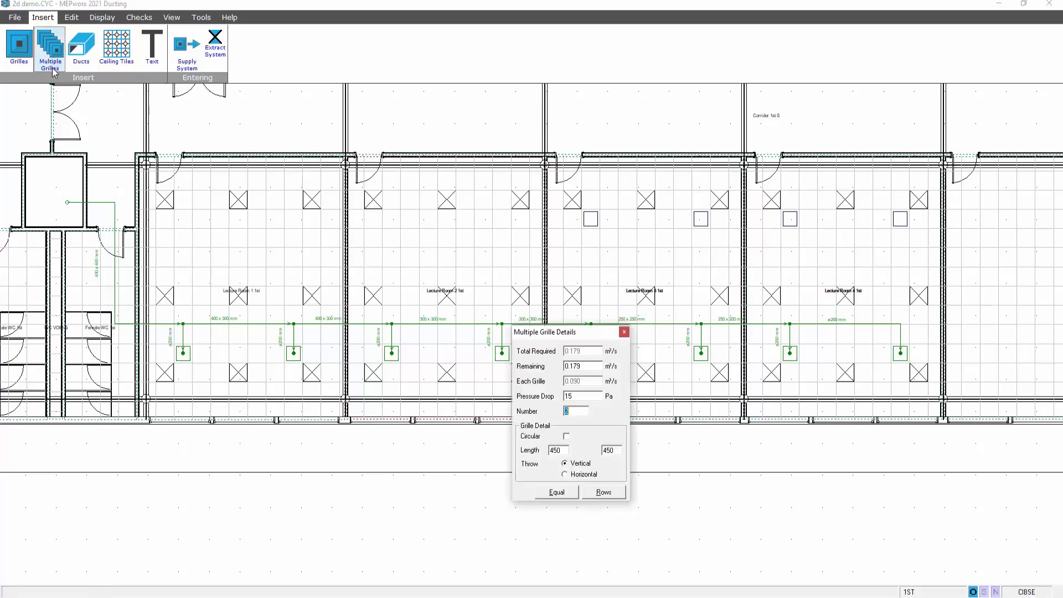
{"action": "left_click", "coordinate": [546, 493]}
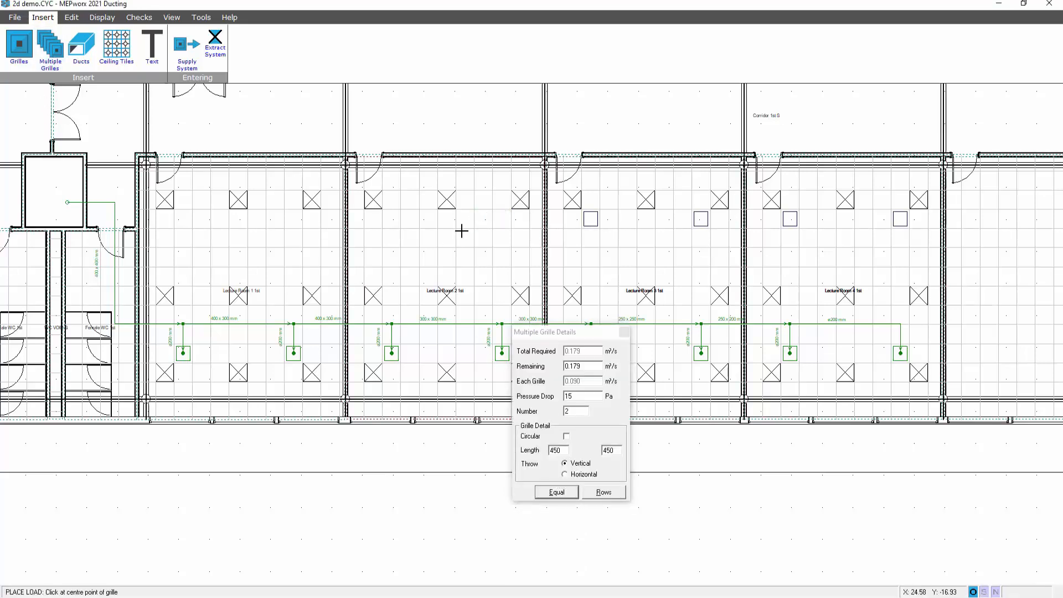
{"action": "left_click", "coordinate": [502, 219]}
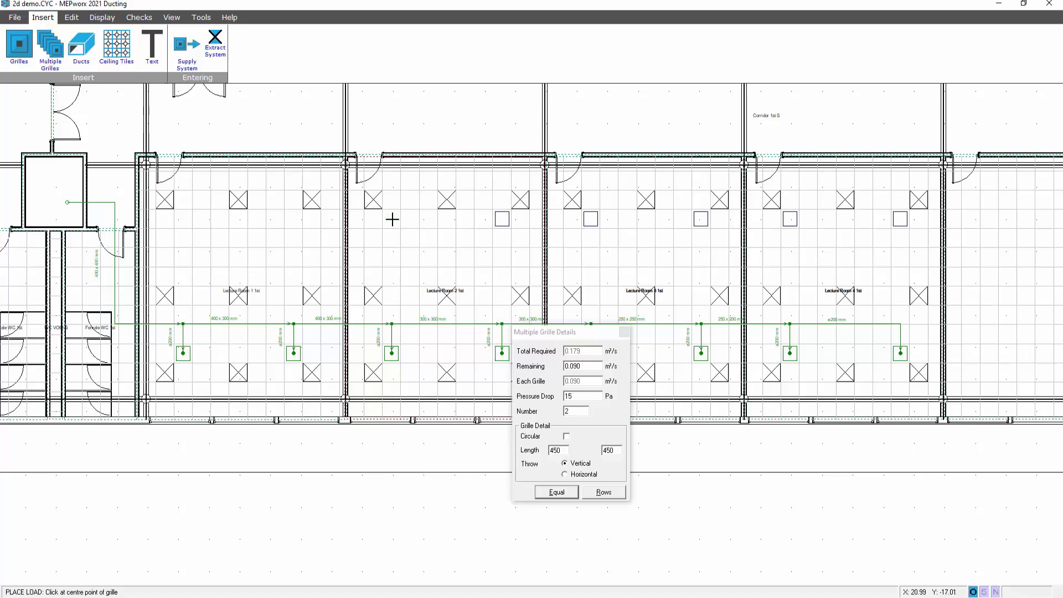
{"action": "left_click", "coordinate": [392, 220]}
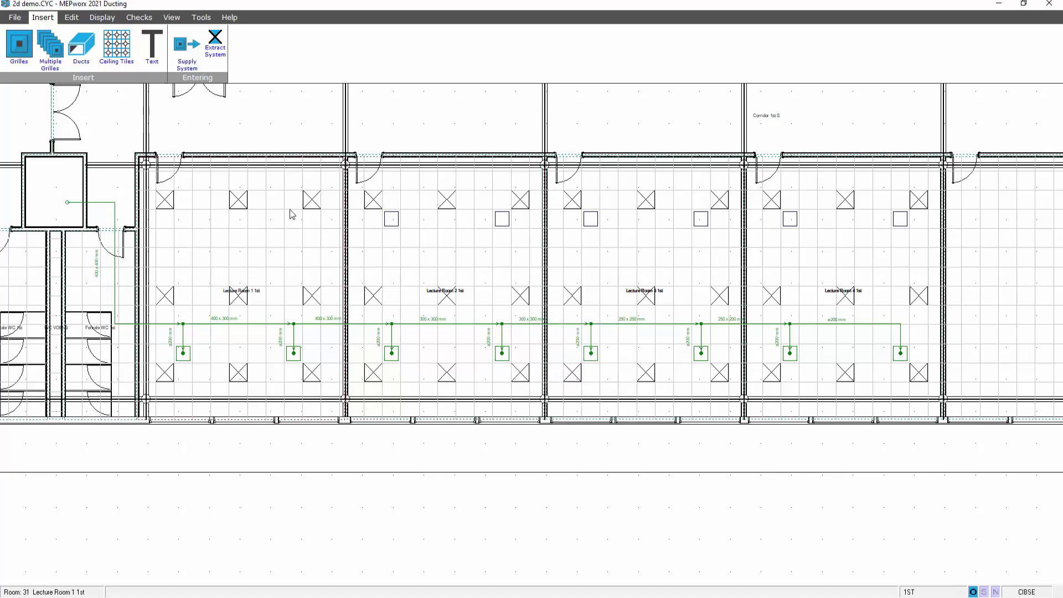
- Place two equal 450 x 450 extract grilles in Lecture Room 1, in line with those in Lecture Room 2
{"action": "left_click", "coordinate": [50, 49]}
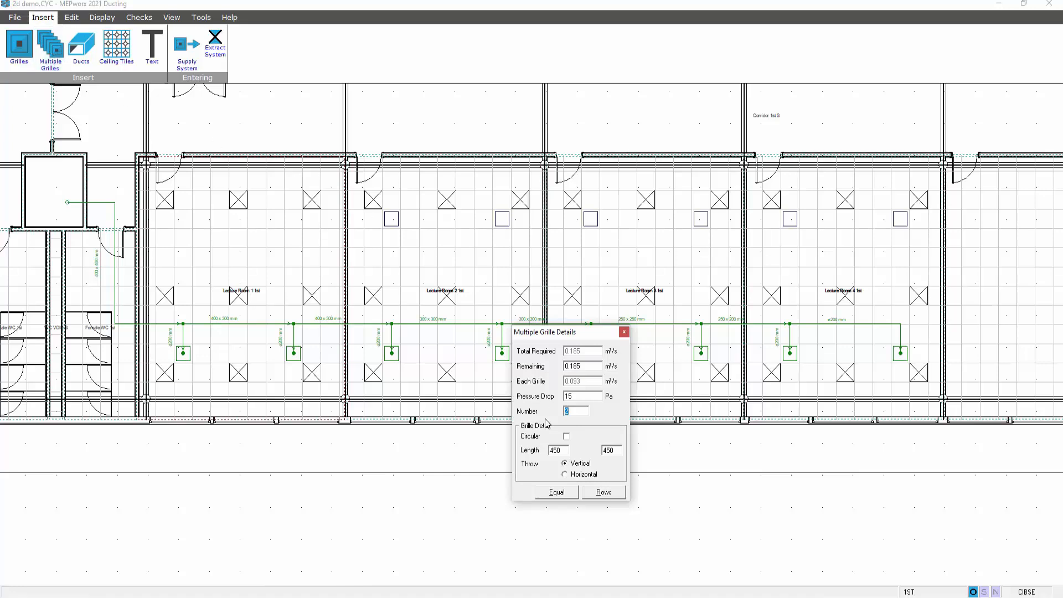
{"action": "left_click", "coordinate": [557, 492]}
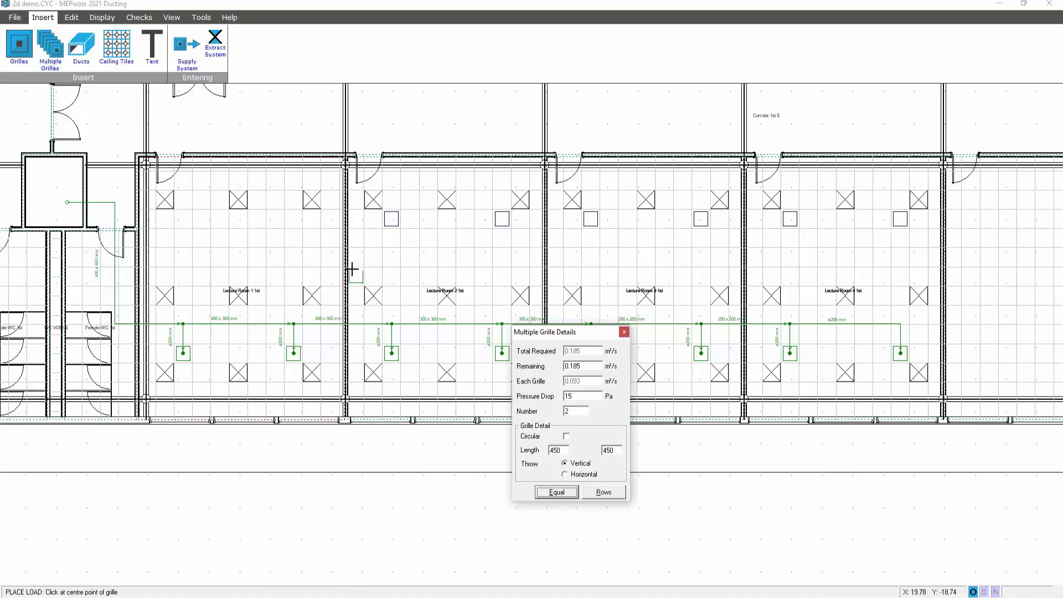
{"action": "left_click", "coordinate": [295, 218]}
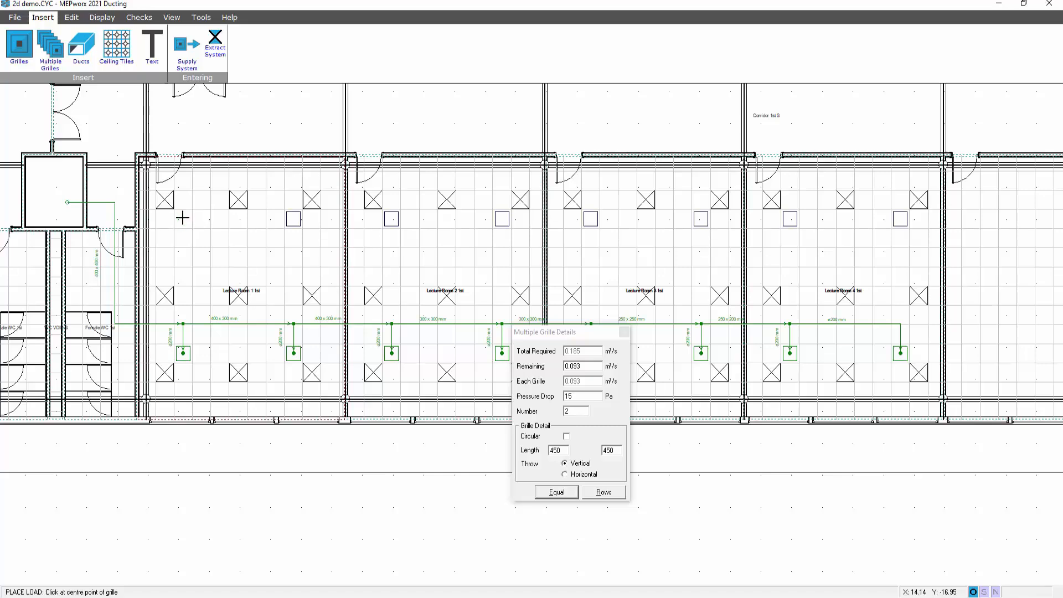
{"action": "left_click", "coordinate": [183, 218]}
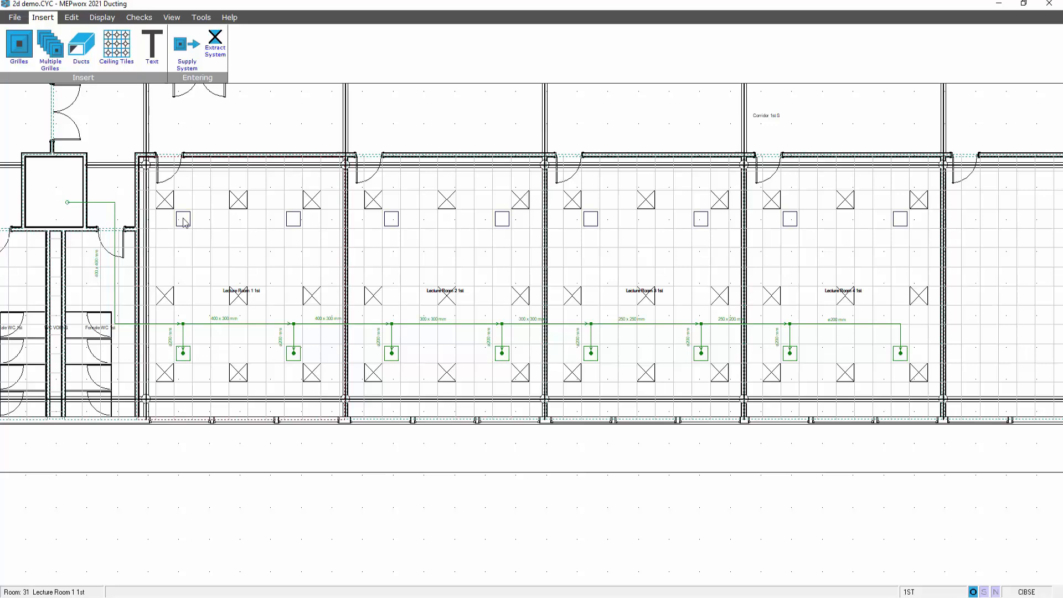
- Make MAINRUNS the default duct group for the extract main run
{"action": "left_click", "coordinate": [77, 42]}
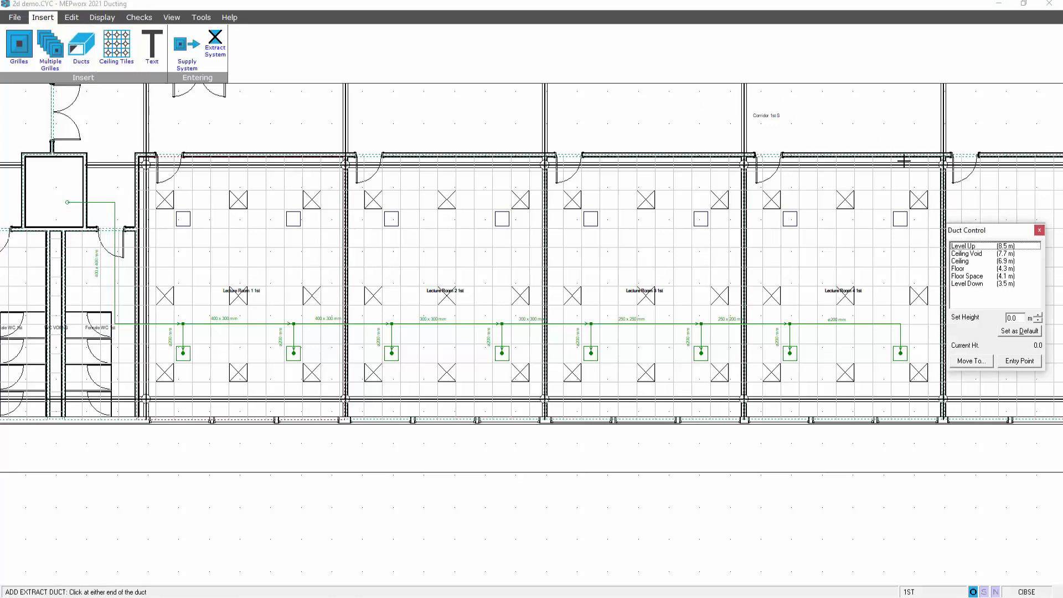
{"action": "left_click", "coordinate": [1038, 230]}
{"action": "left_click", "coordinate": [72, 17]}
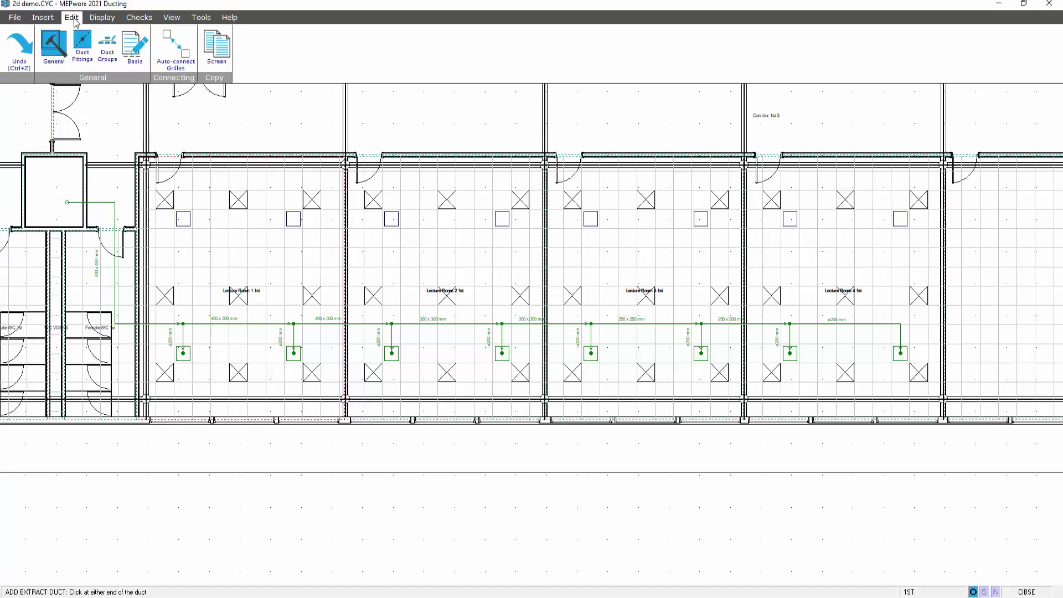
{"action": "left_click", "coordinate": [107, 47]}
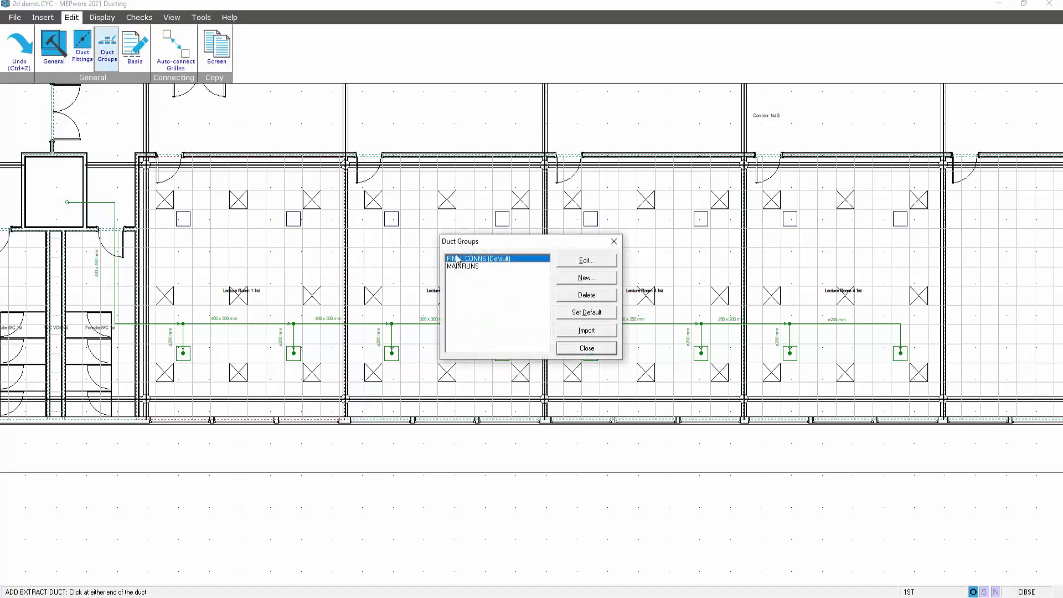
{"action": "left_click", "coordinate": [476, 267]}
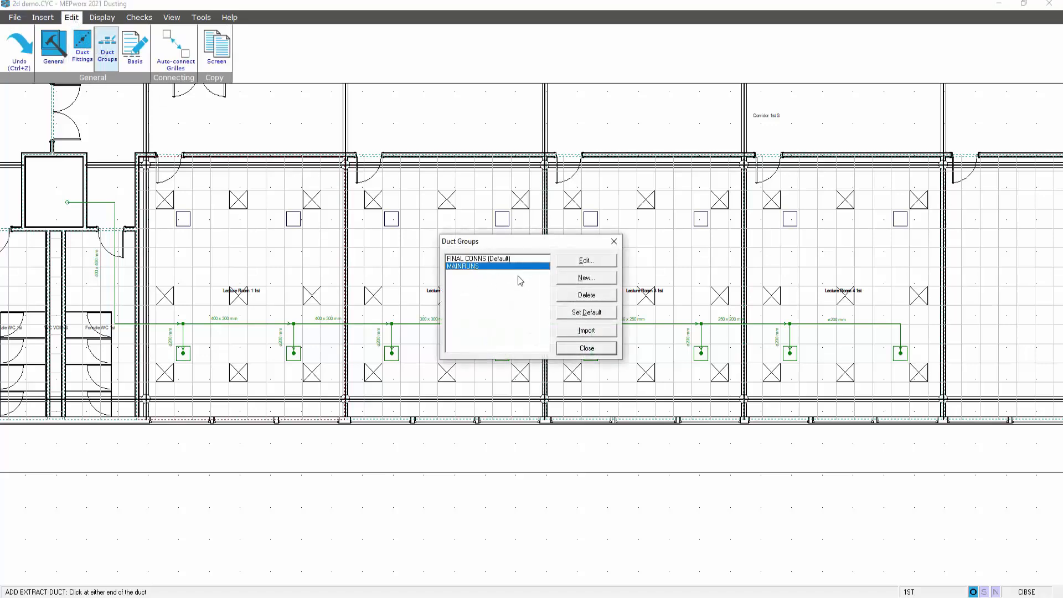
{"action": "left_click", "coordinate": [582, 313]}
{"action": "left_click", "coordinate": [587, 347]}
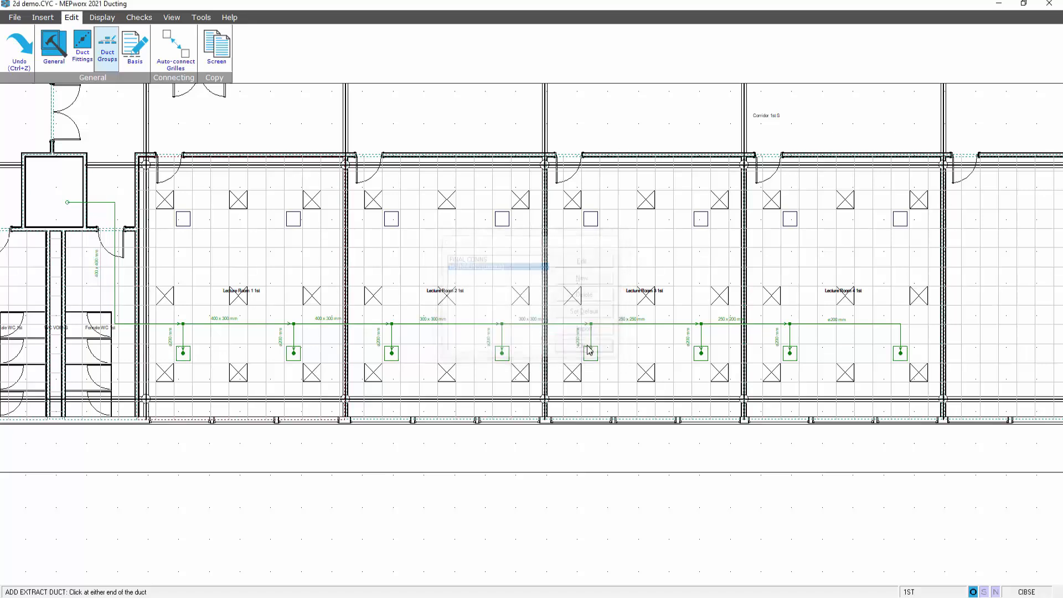
- Run the extract duct from Lecture Room 4's far grille along the corridor side into the HVAC void, and drop it to the ground level at 3.5 m
{"action": "left_click", "coordinate": [44, 18]}
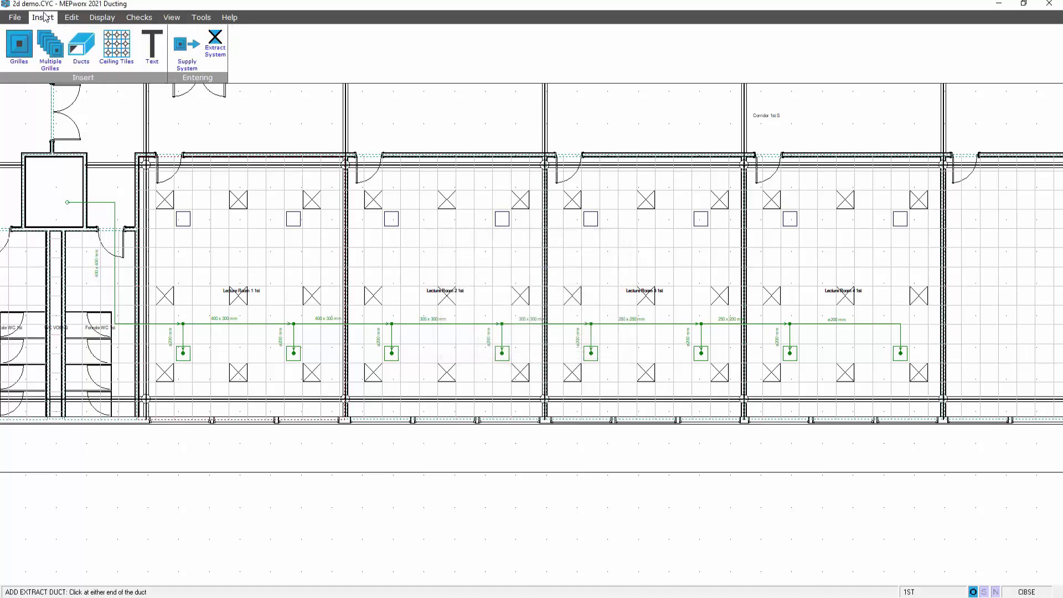
{"action": "left_click", "coordinate": [81, 45]}
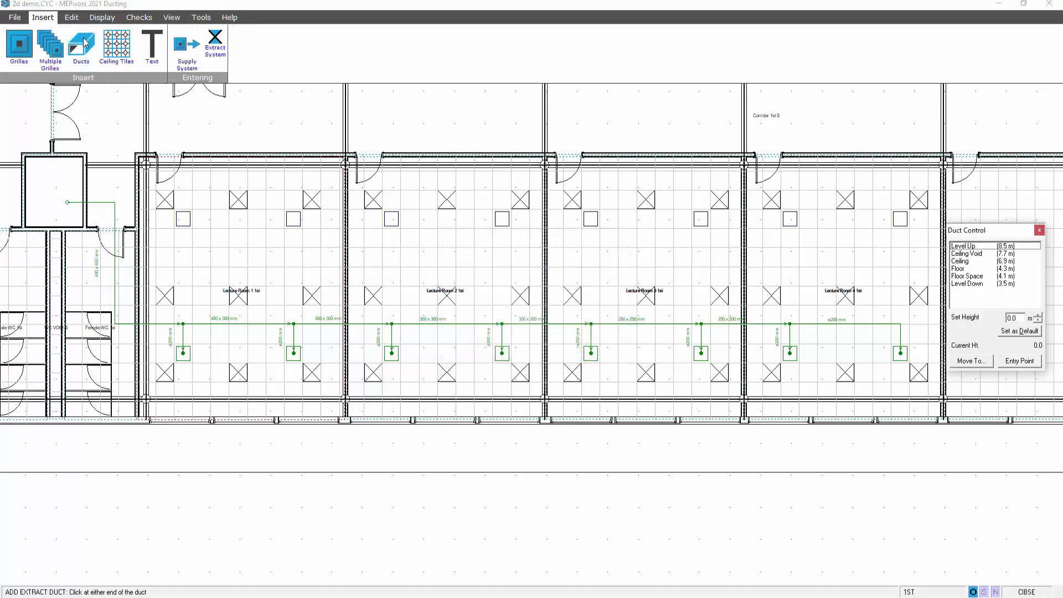
{"action": "left_click", "coordinate": [900, 219]}
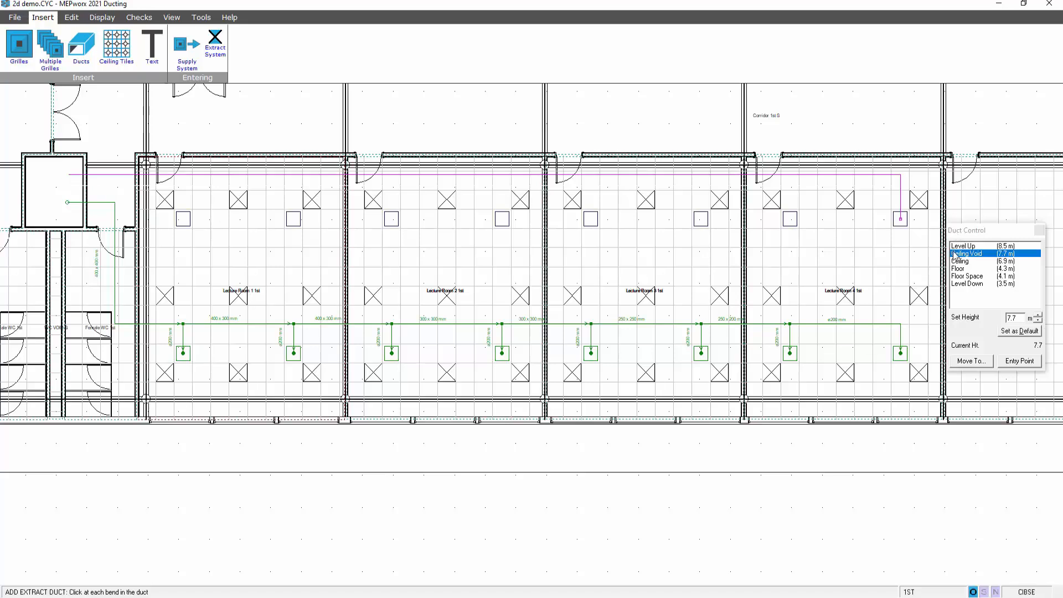
{"action": "left_click", "coordinate": [966, 284]}
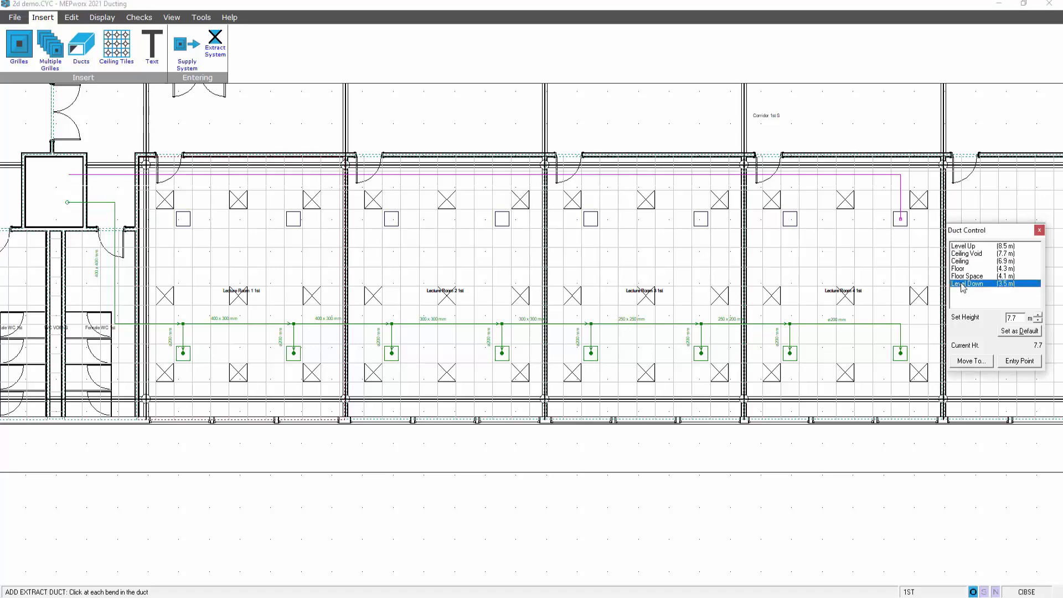
{"action": "left_click", "coordinate": [984, 363]}
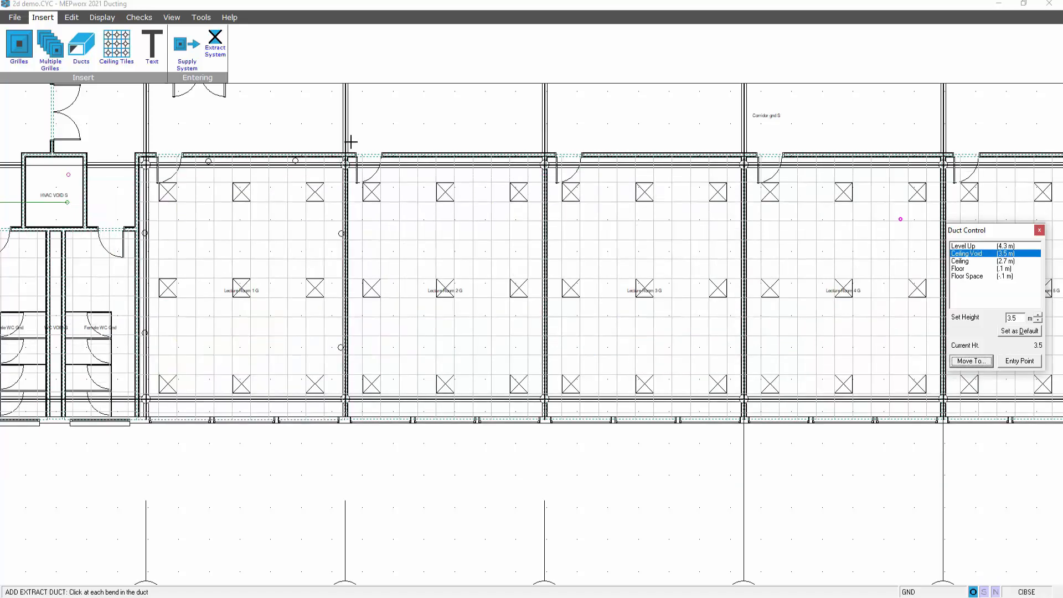
- Lower the extract duct to a height of 3.45 m and route it from the HVAC void to the free connection on the plant unit
{"action": "middle_click_drag", "start_coordinate": [374, 246], "coordinate": [869, 257]}
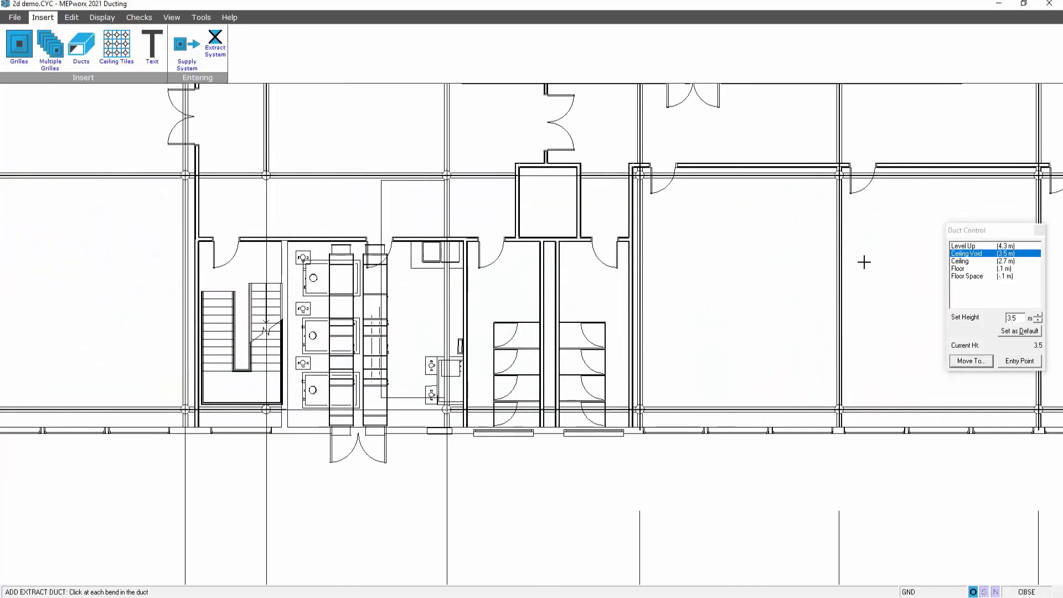
{"action": "double_click", "coordinate": [1016, 319]}
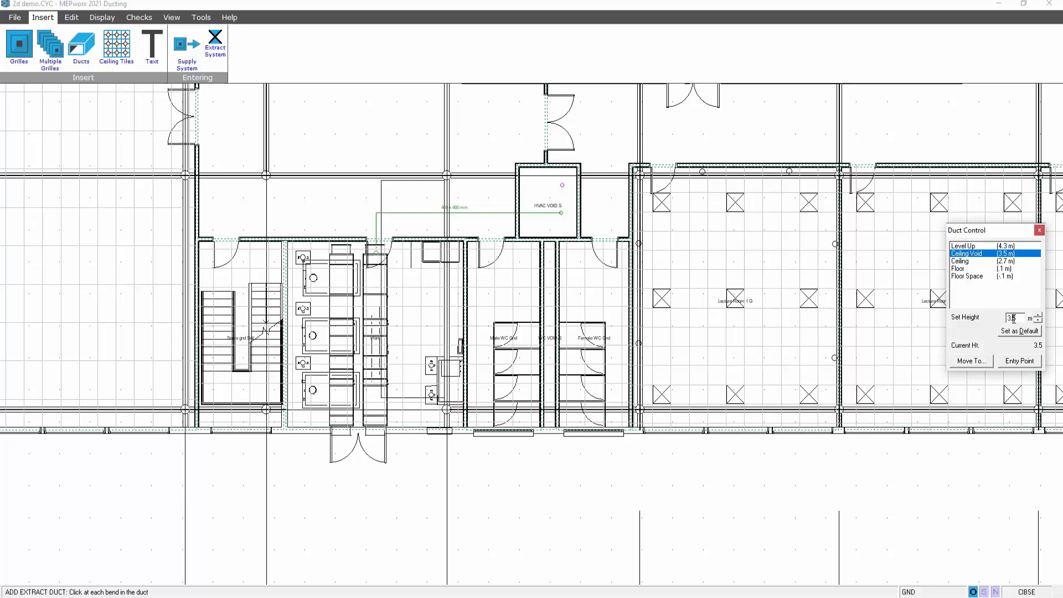
{"action": "type", "text": "4"}
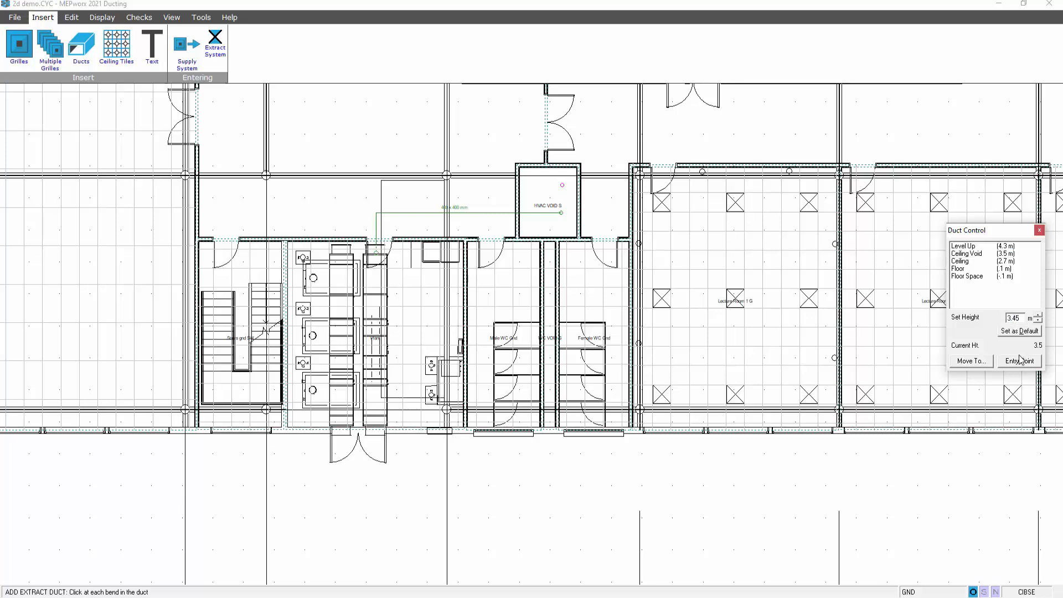
{"action": "left_click", "coordinate": [988, 365]}
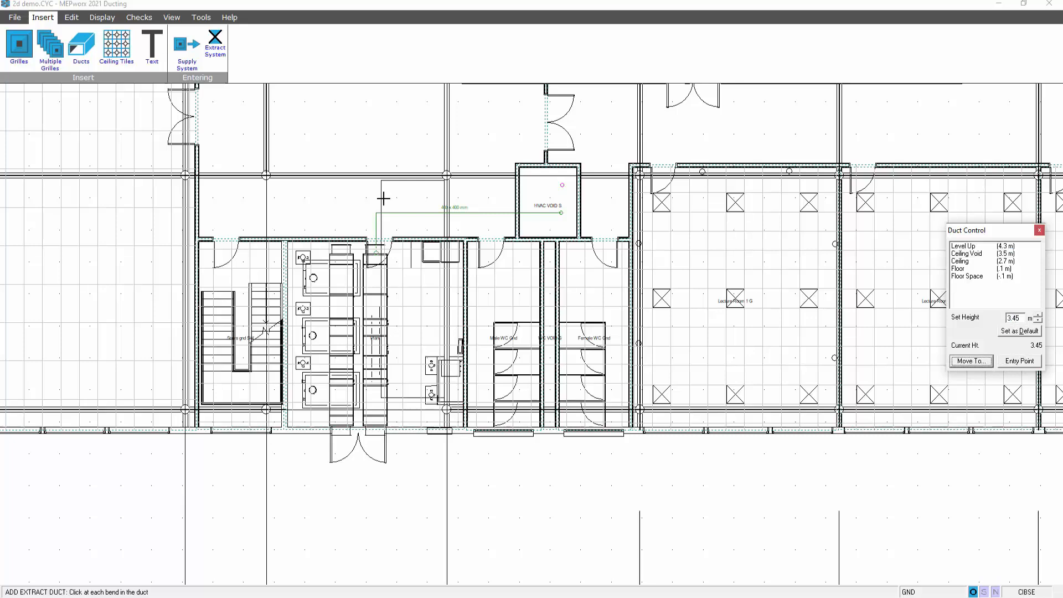
{"action": "left_click", "coordinate": [341, 187]}
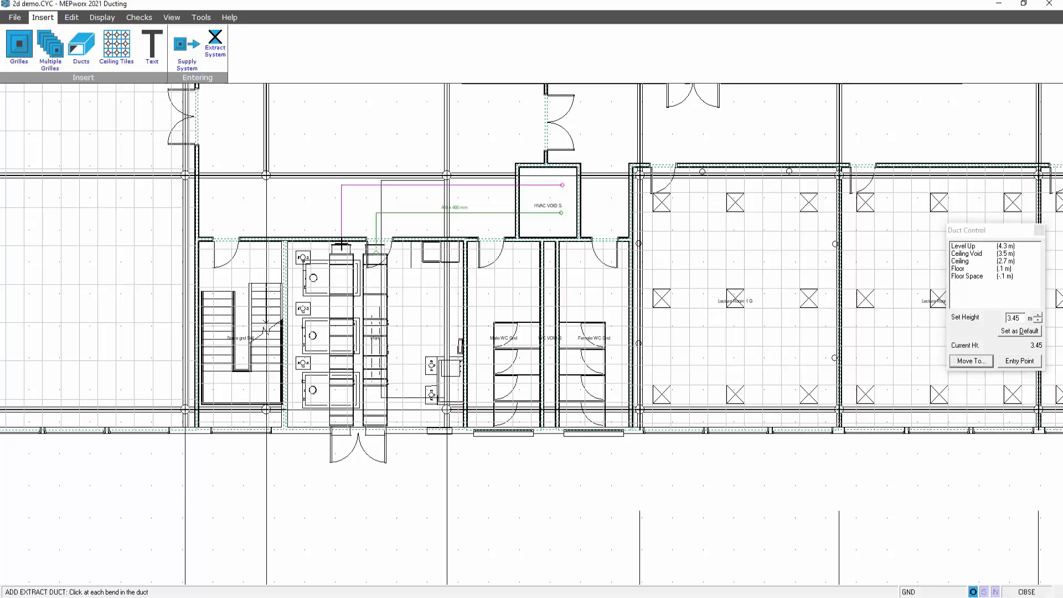
- End the extract duct with an entry point at the plant unit, giving the system reference number 1
{"action": "left_click", "coordinate": [1018, 361]}
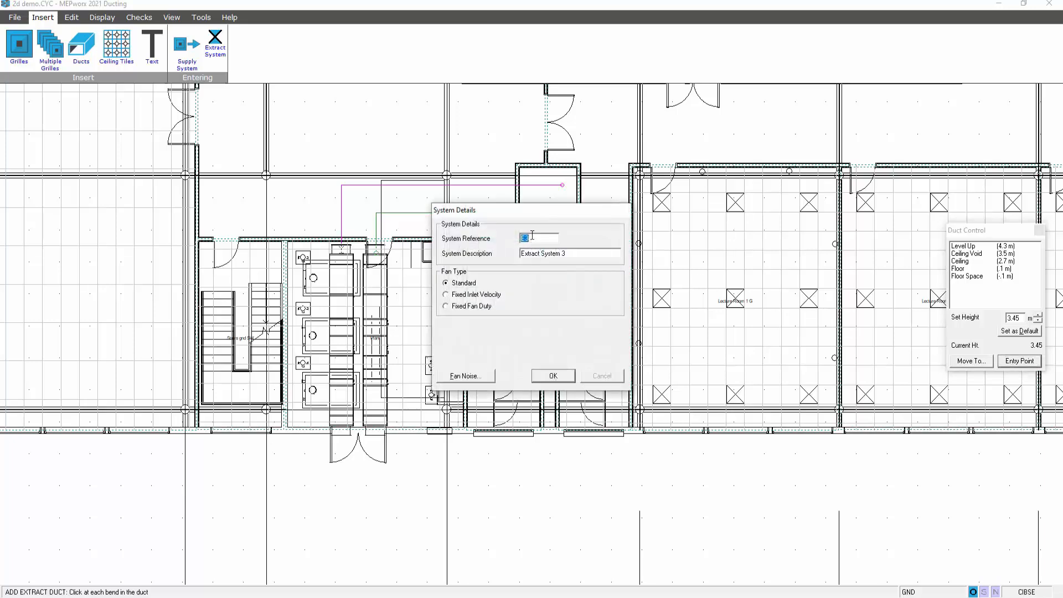
{"action": "type", "text": "1"}
{"action": "left_click", "coordinate": [567, 253]}
{"action": "left_click", "coordinate": [563, 253]}
{"action": "left_click", "coordinate": [554, 376]}
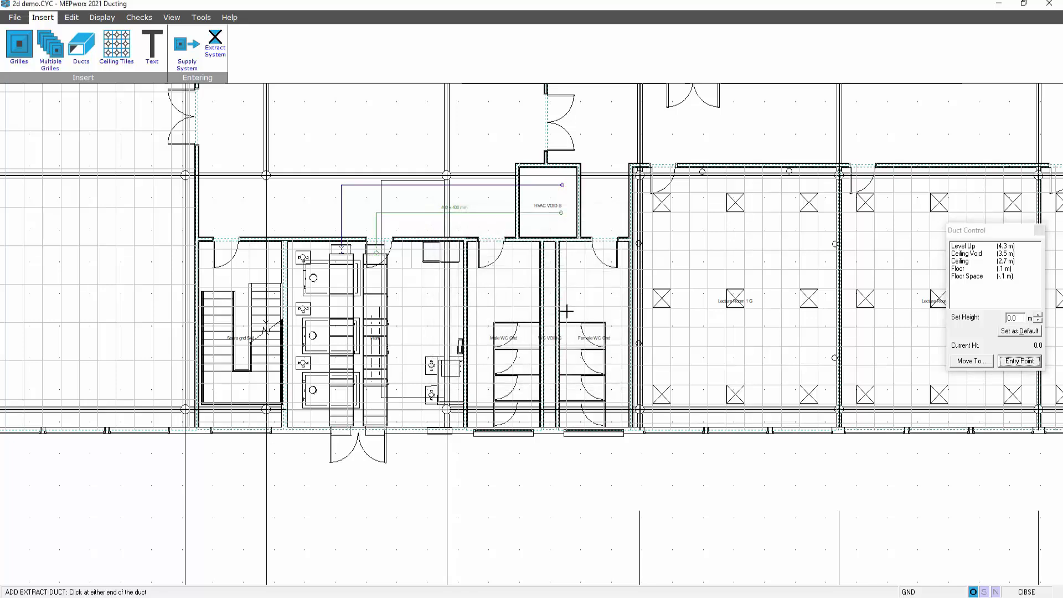
- Return to the first-floor plan around the lecture rooms and make FINAL CONNS the default duct group
{"action": "left_click", "coordinate": [171, 19]}
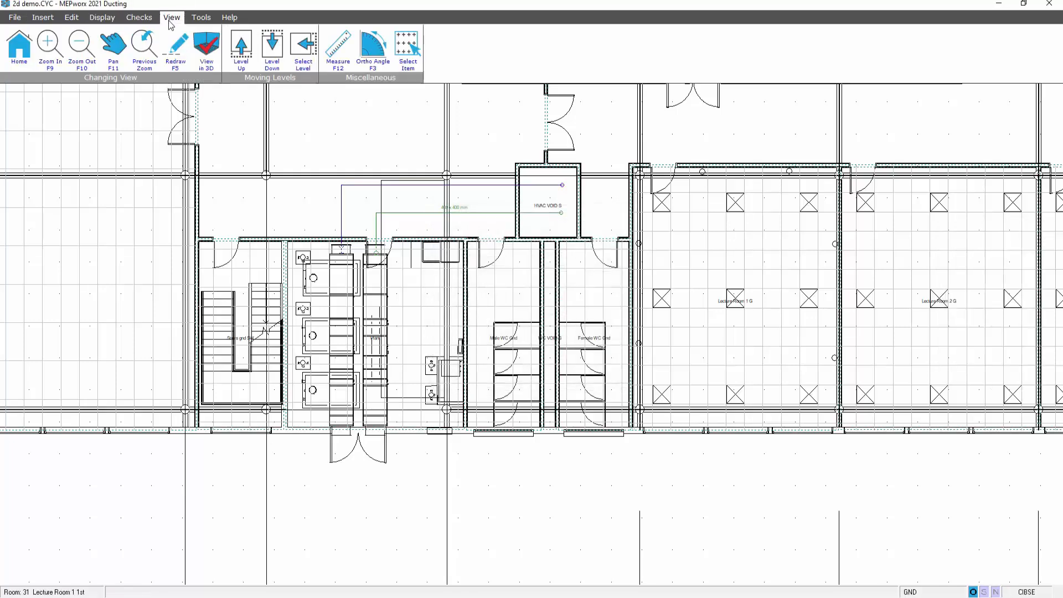
{"action": "left_click", "coordinate": [242, 54]}
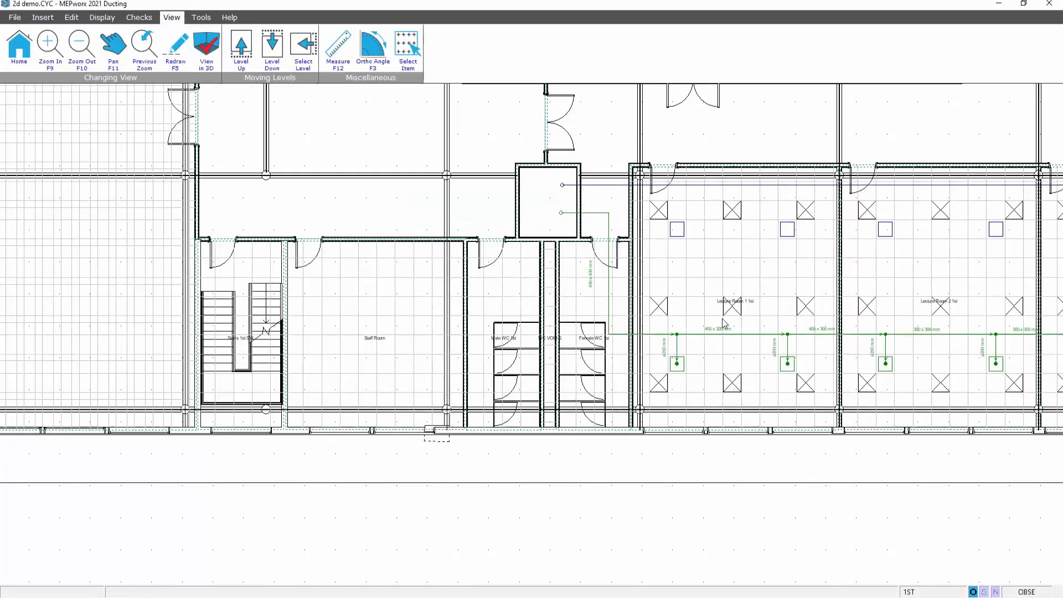
{"action": "middle_click_drag", "start_coordinate": [712, 312], "coordinate": [194, 318]}
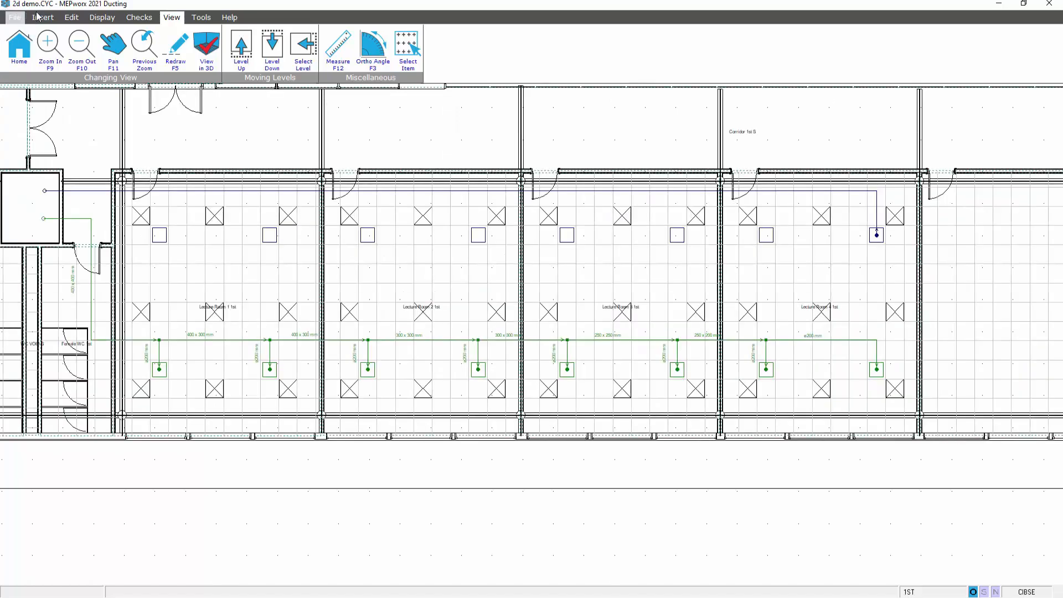
{"action": "left_click", "coordinate": [71, 17]}
{"action": "left_click", "coordinate": [107, 51]}
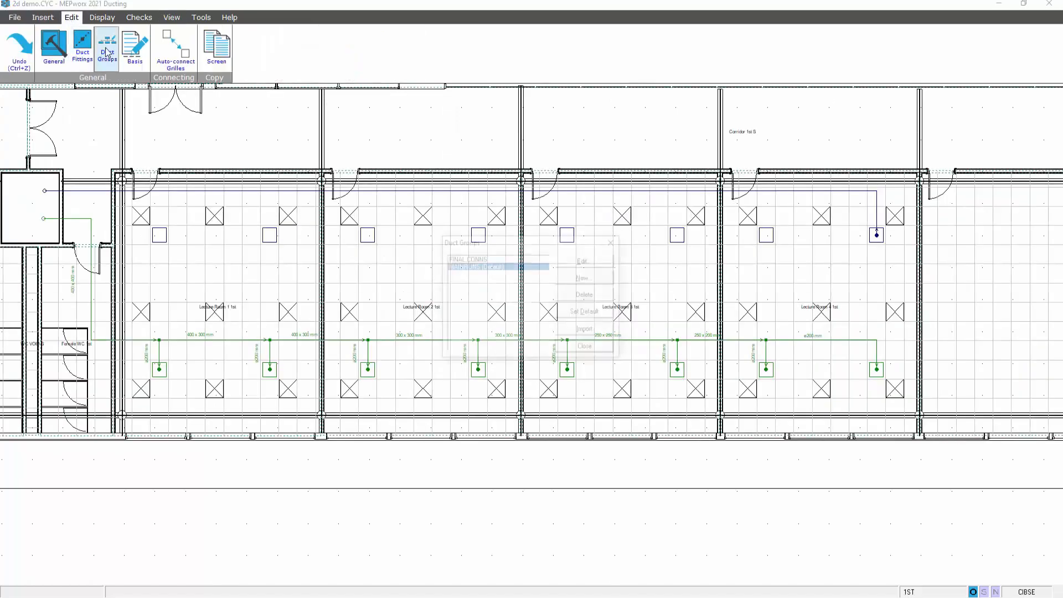
{"action": "left_click", "coordinate": [473, 259]}
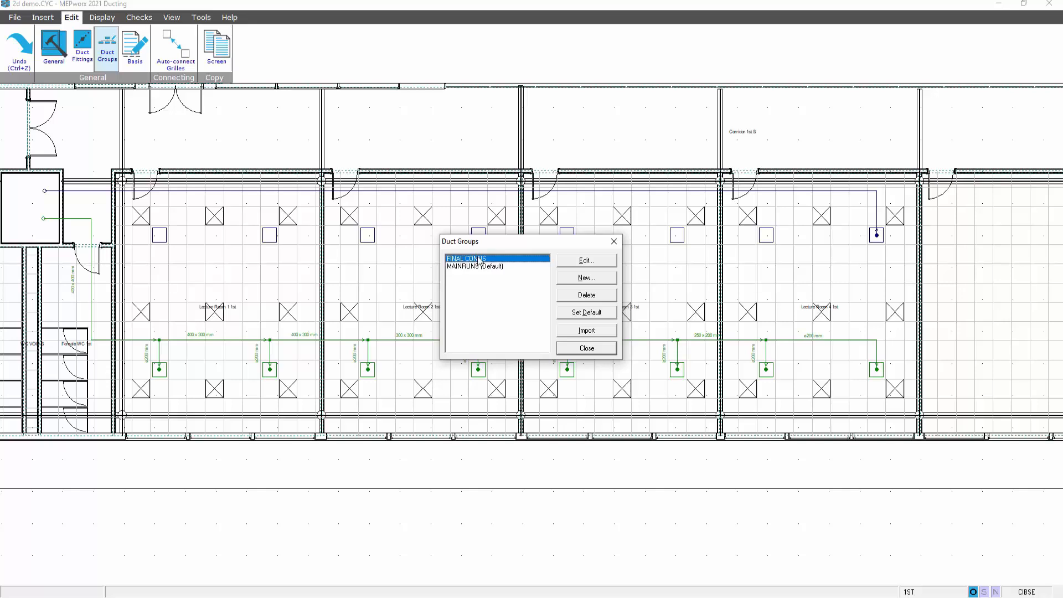
{"action": "left_click", "coordinate": [588, 314]}
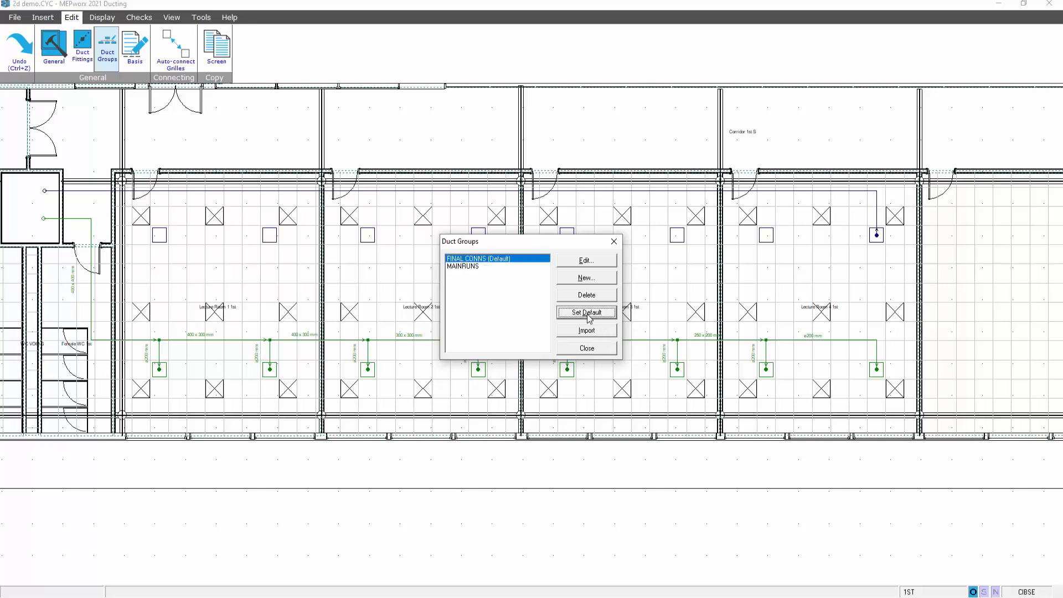
{"action": "left_click", "coordinate": [587, 348]}
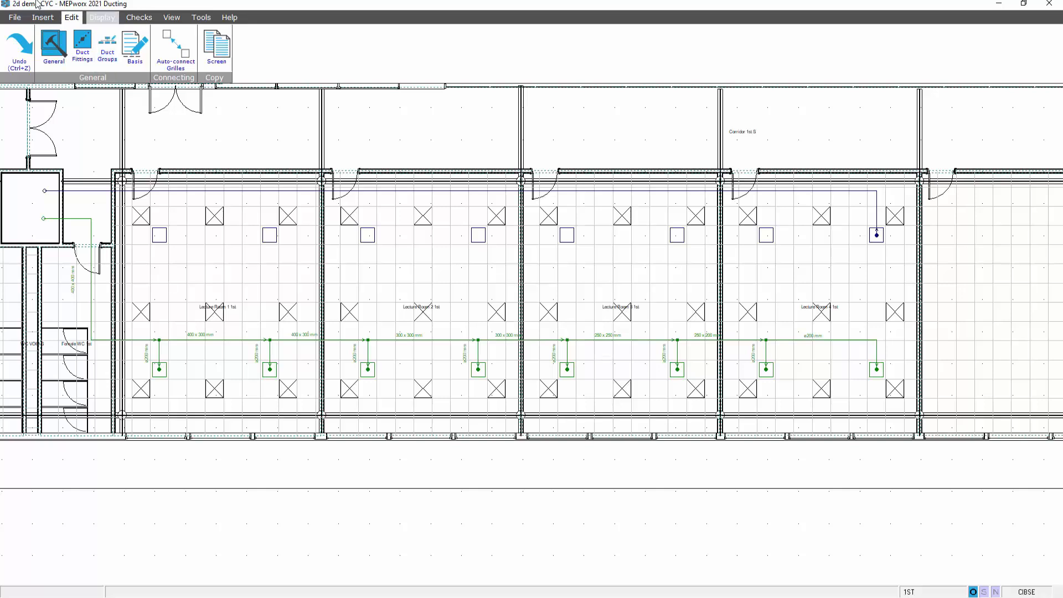
- Automatically connect the remaining extract grilles to the main duct, keeping the 2.0 m maximum connection distance
{"action": "left_click", "coordinate": [168, 44]}
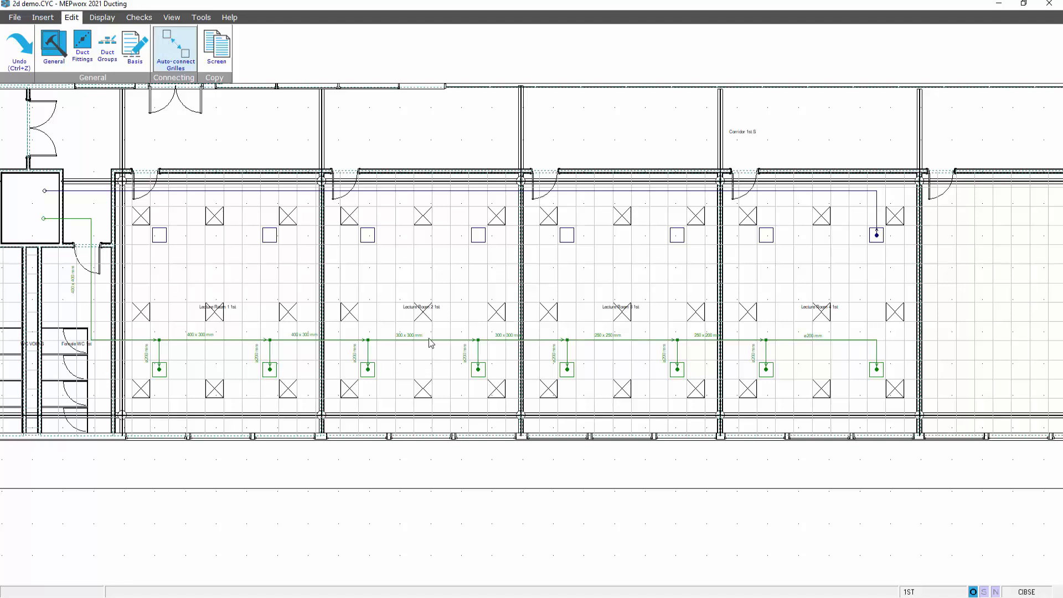
{"action": "left_click", "coordinate": [175, 55]}
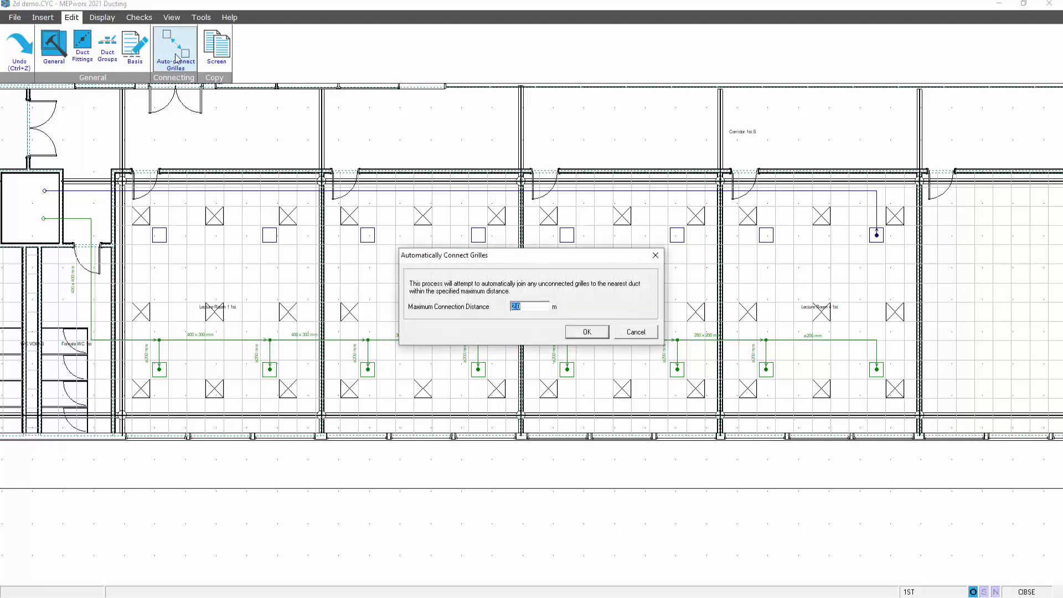
{"action": "left_click", "coordinate": [590, 335]}
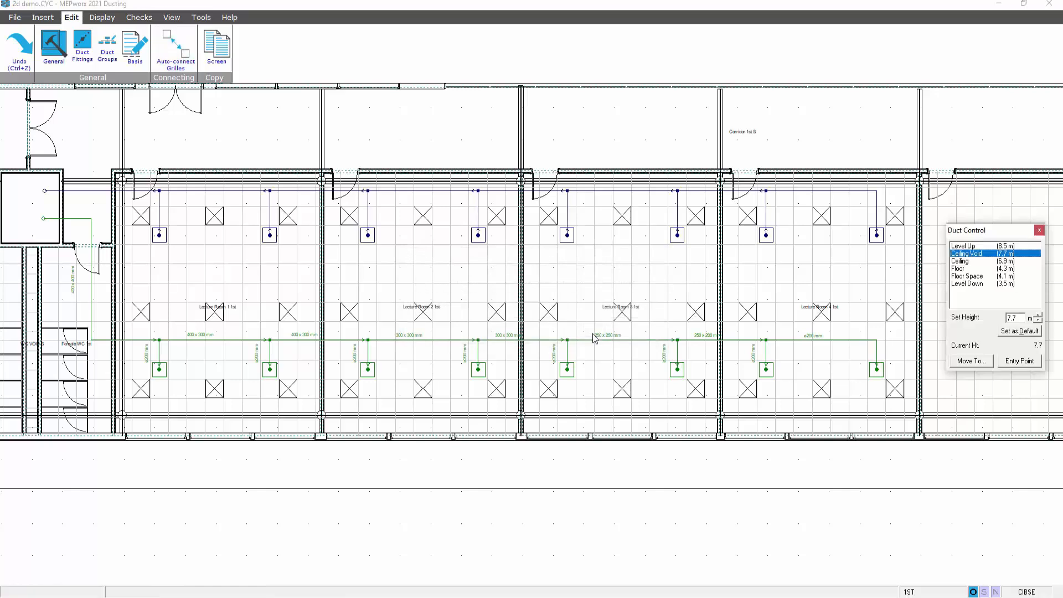
{"action": "left_click", "coordinate": [1039, 230]}
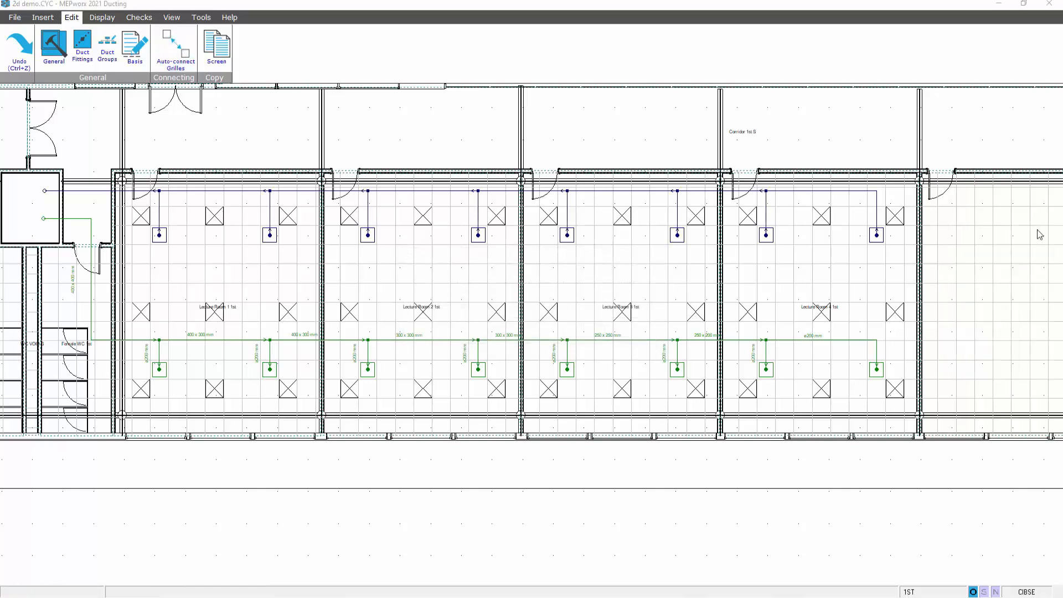
- Assign the end extract duct in Lecture Room 4 to the FINAL CONNS group
{"action": "double_click", "coordinate": [799, 191]}
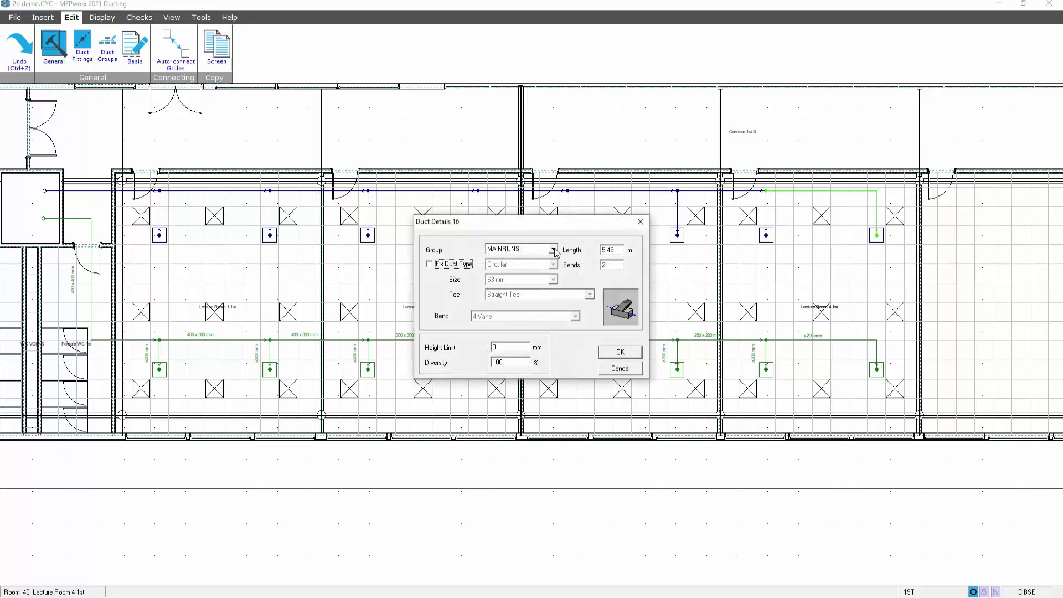
{"action": "left_click", "coordinate": [554, 249]}
{"action": "left_click", "coordinate": [523, 263]}
{"action": "left_click", "coordinate": [612, 354]}
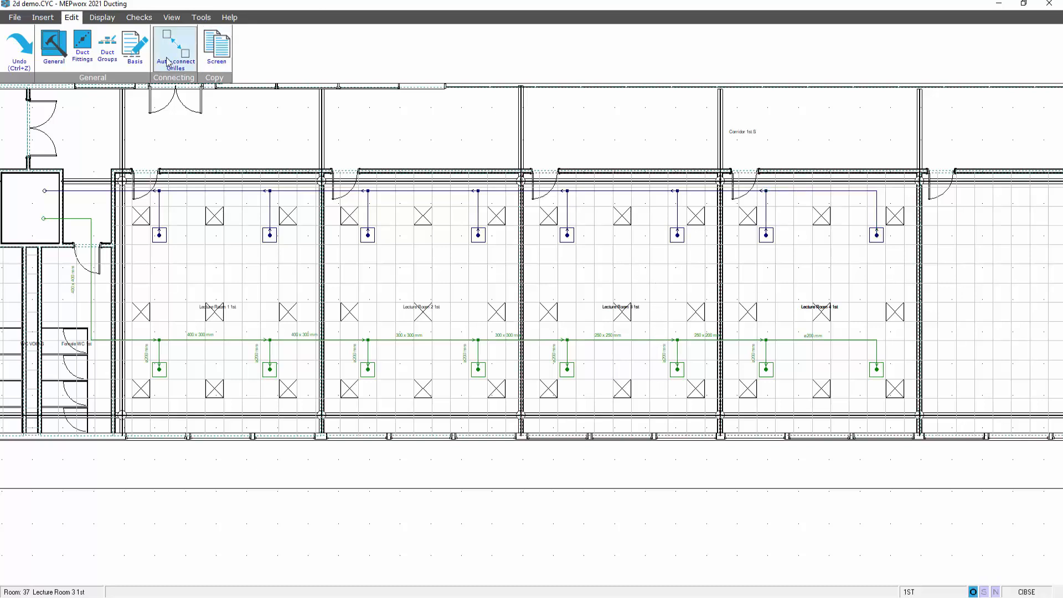
- Calculate the extract system so that its ducts are sized
{"action": "left_click", "coordinate": [101, 17]}
{"action": "left_click", "coordinate": [143, 42]}
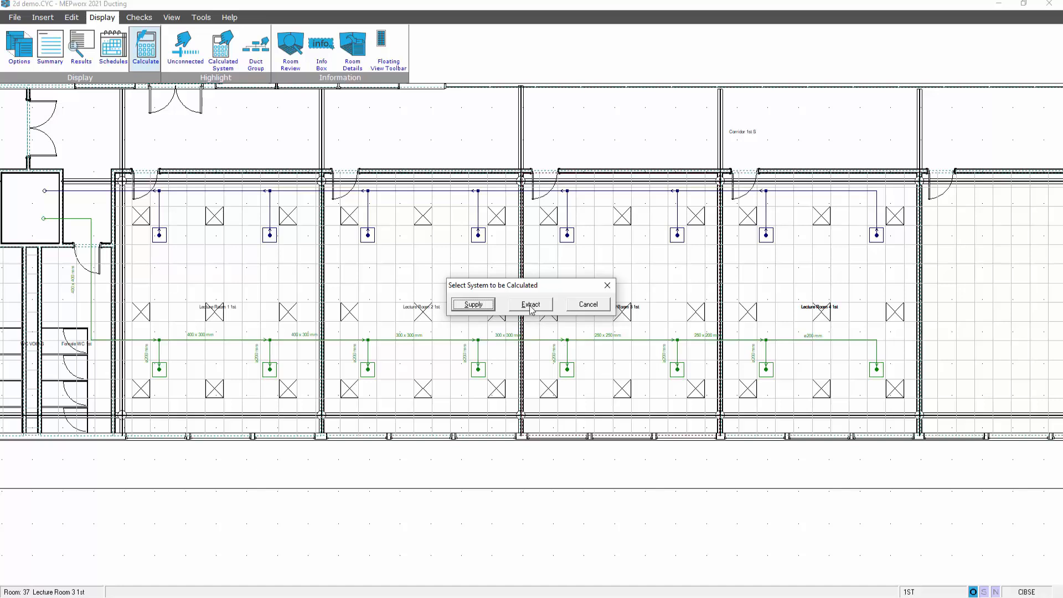
{"action": "left_click", "coordinate": [530, 305]}
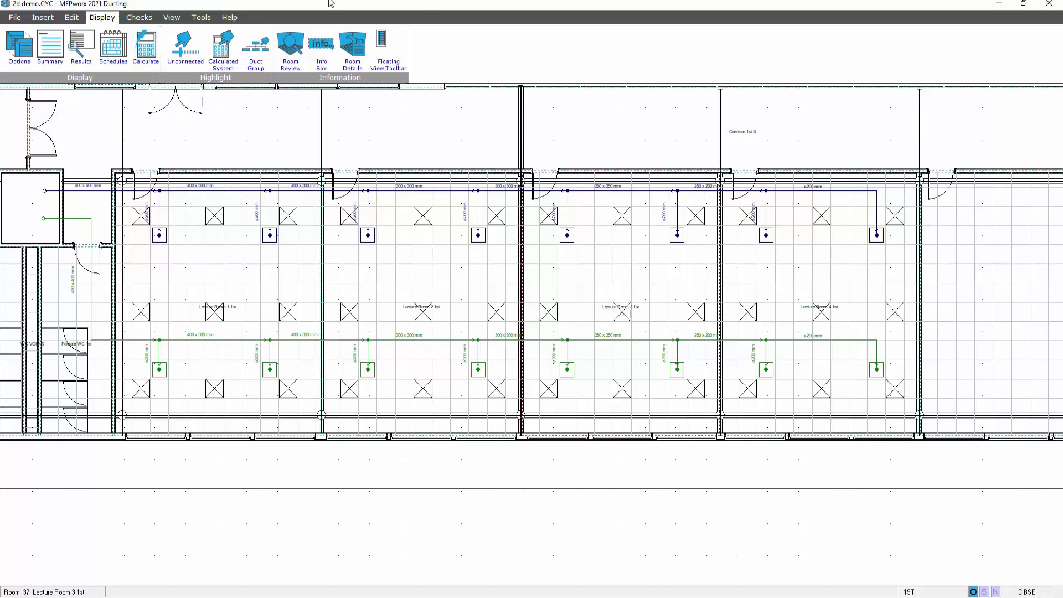
{"action": "left_click", "coordinate": [20, 47]}
{"action": "left_click", "coordinate": [390, 168]}
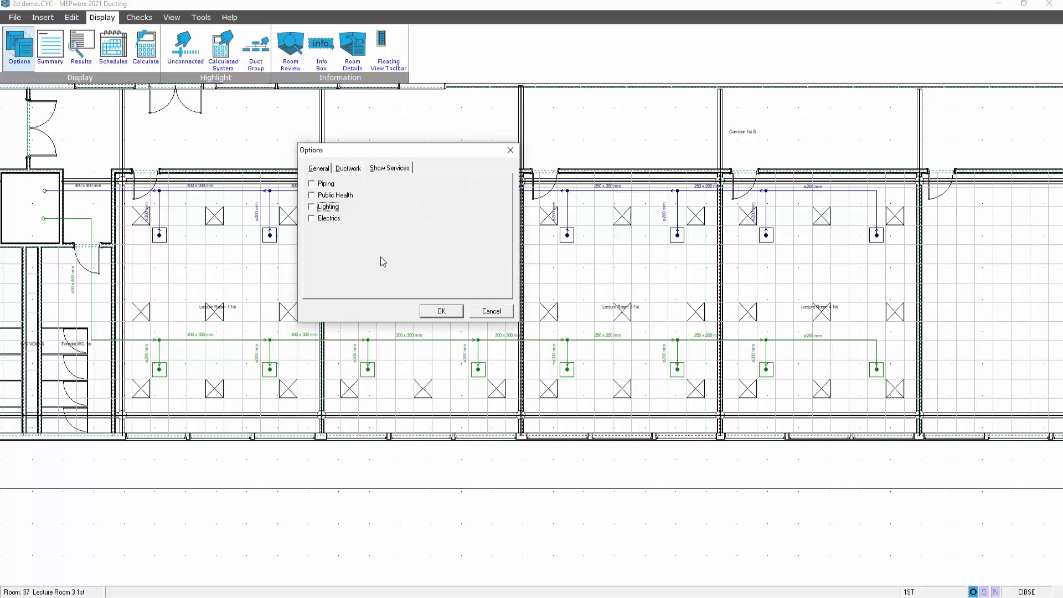
{"action": "left_click", "coordinate": [354, 169]}
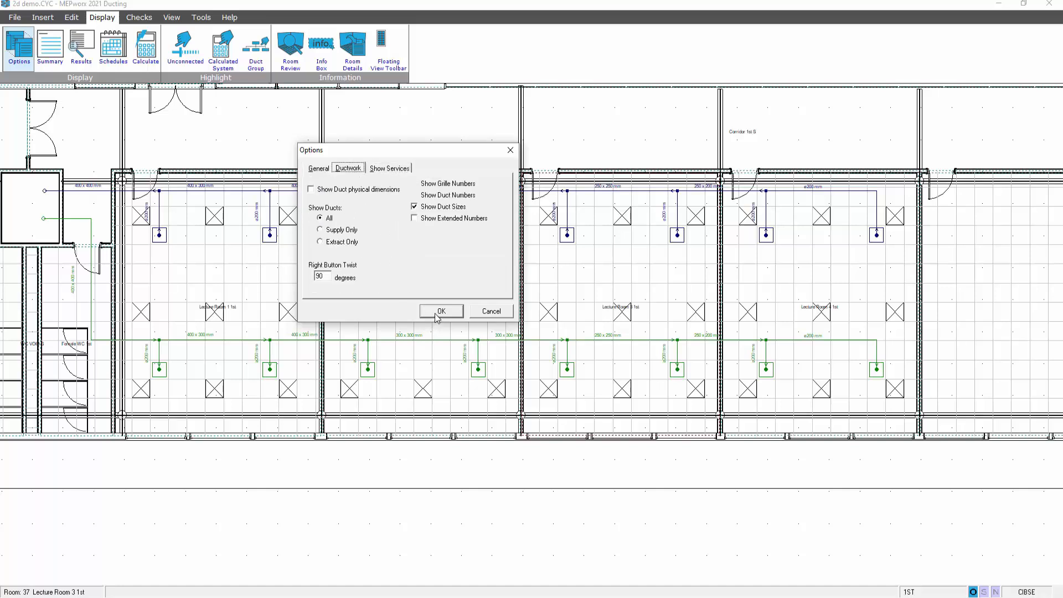
{"action": "left_click", "coordinate": [492, 314]}
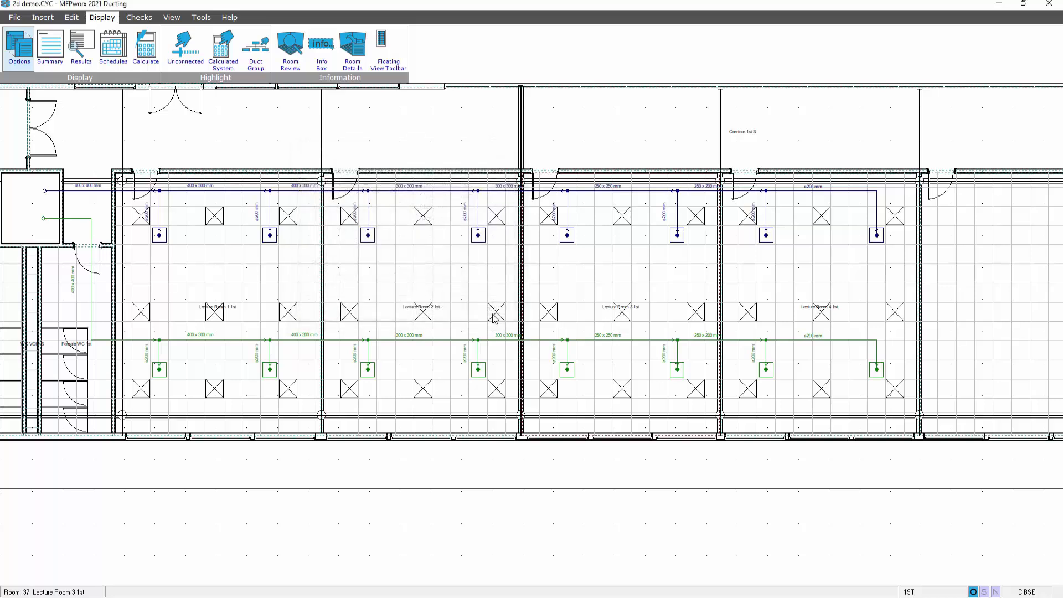
- Hide the lighting service on the floor plan through the display options
{"action": "left_click", "coordinate": [27, 43]}
{"action": "left_click", "coordinate": [393, 168]}
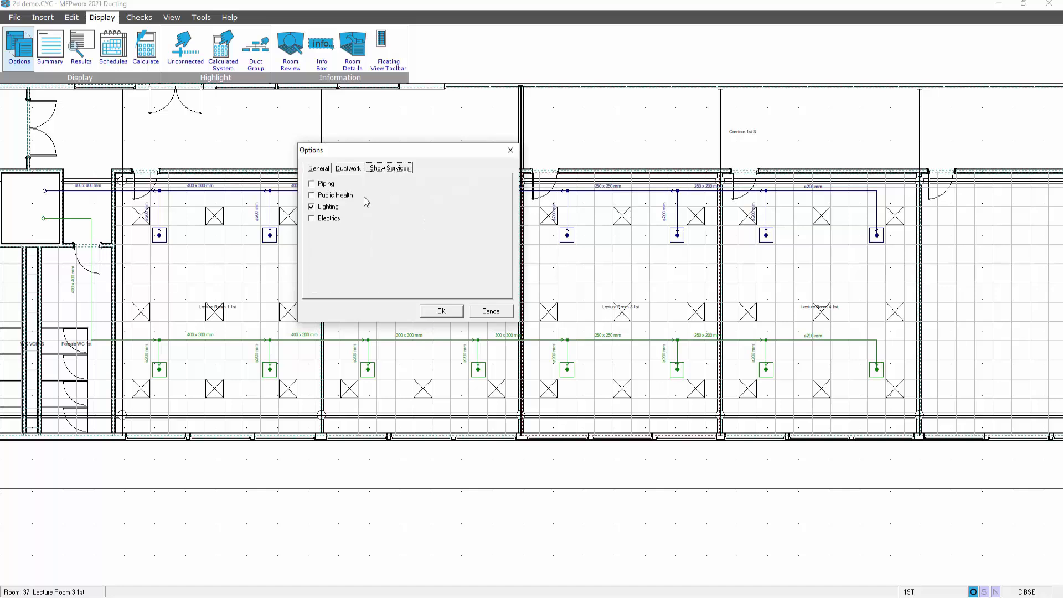
{"action": "left_click", "coordinate": [319, 209]}
{"action": "left_click", "coordinate": [442, 311]}
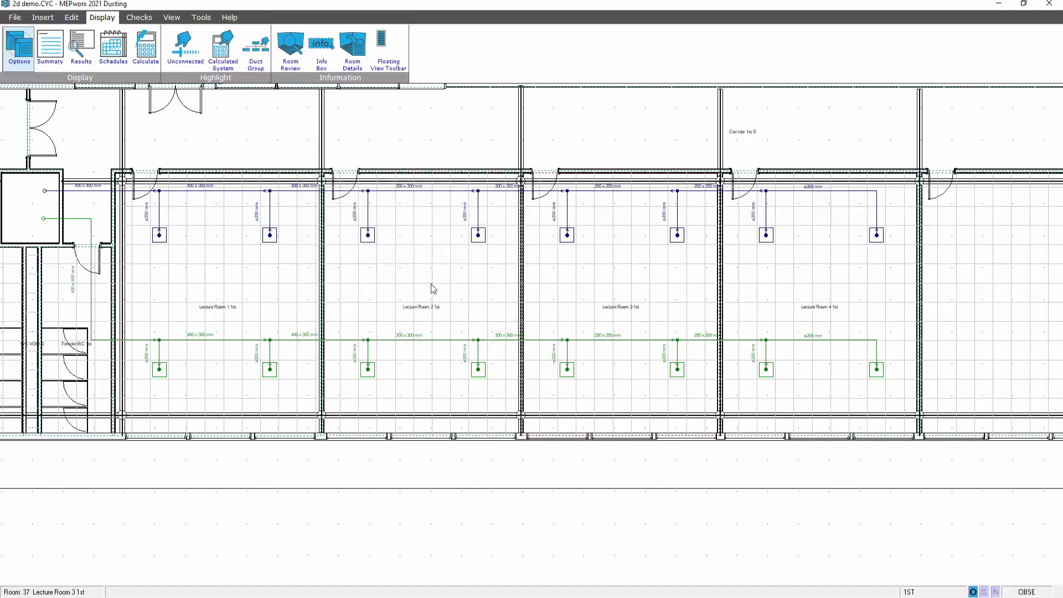
- Turn on the display of physical duct dimensions for all supply and extract ducts
{"action": "left_click", "coordinate": [19, 45]}
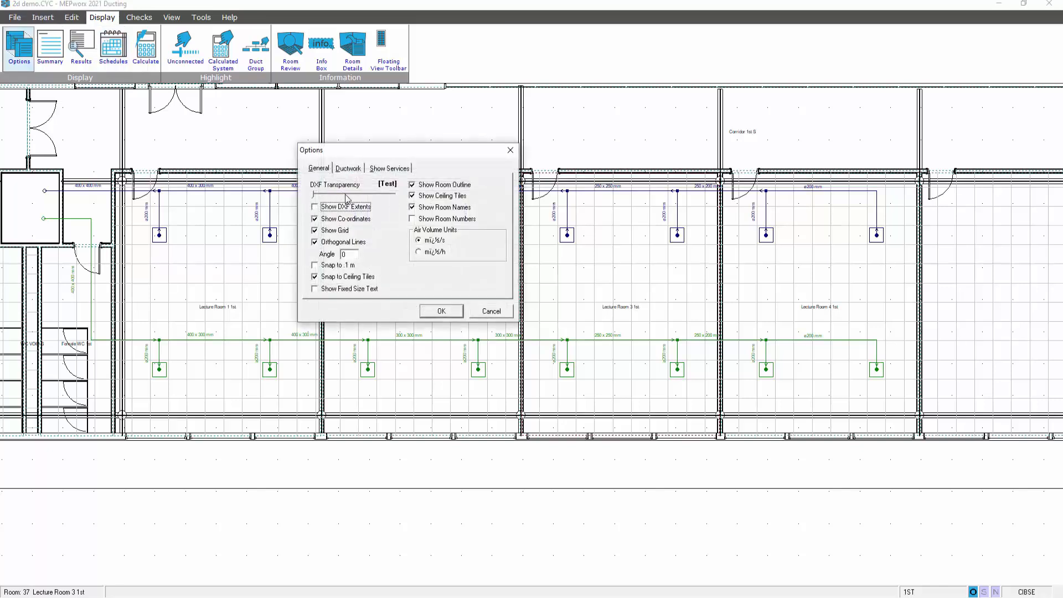
{"action": "left_click", "coordinate": [349, 169]}
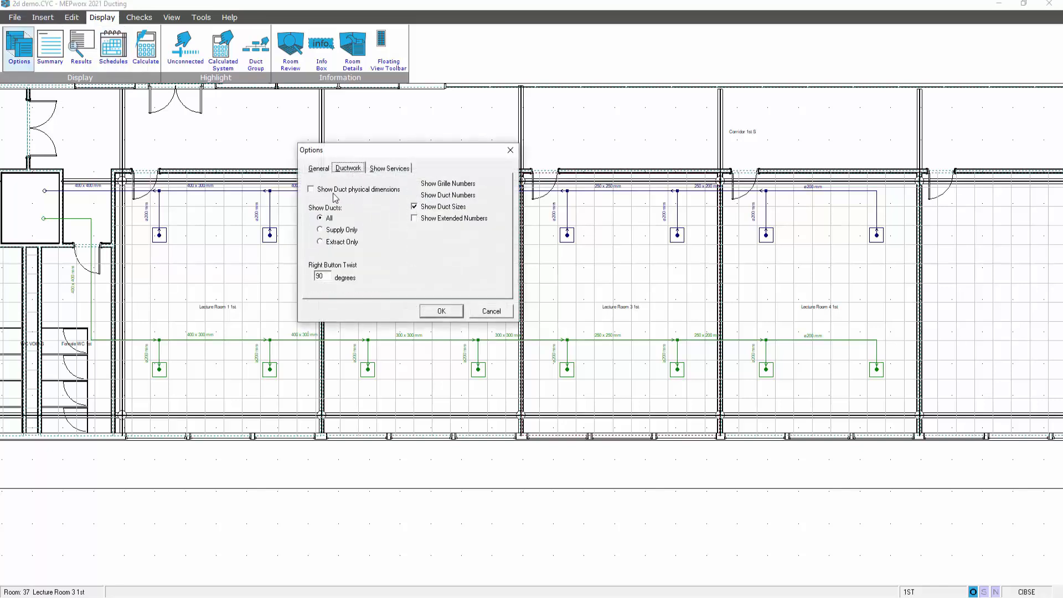
{"action": "left_click", "coordinate": [437, 316]}
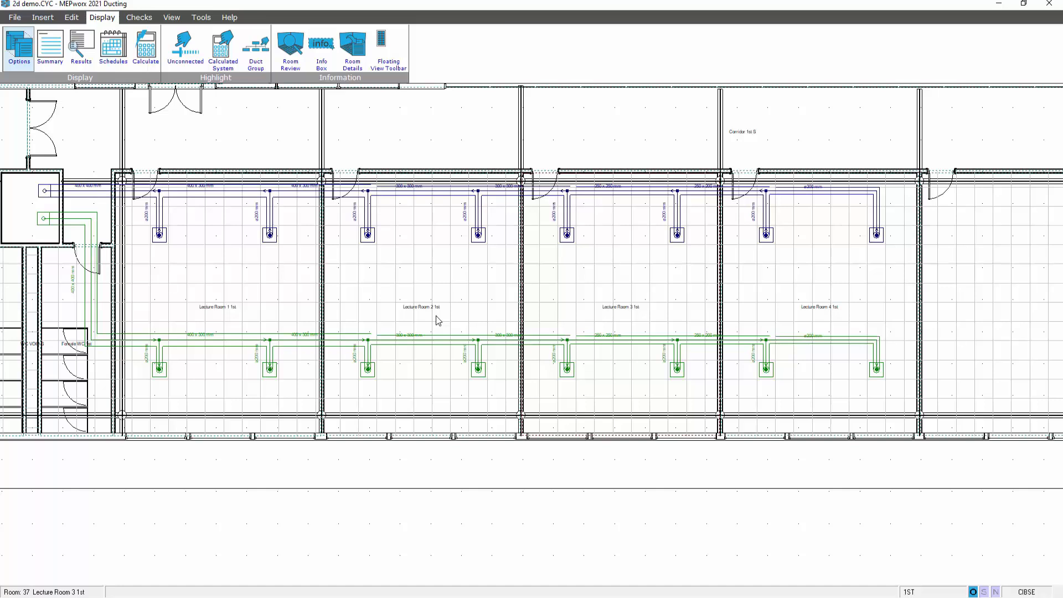
- Examine the true-size ductwork around the riser on the ground-floor level and return to the first-floor plan
{"action": "middle_click_drag", "start_coordinate": [437, 320], "coordinate": [676, 339]}
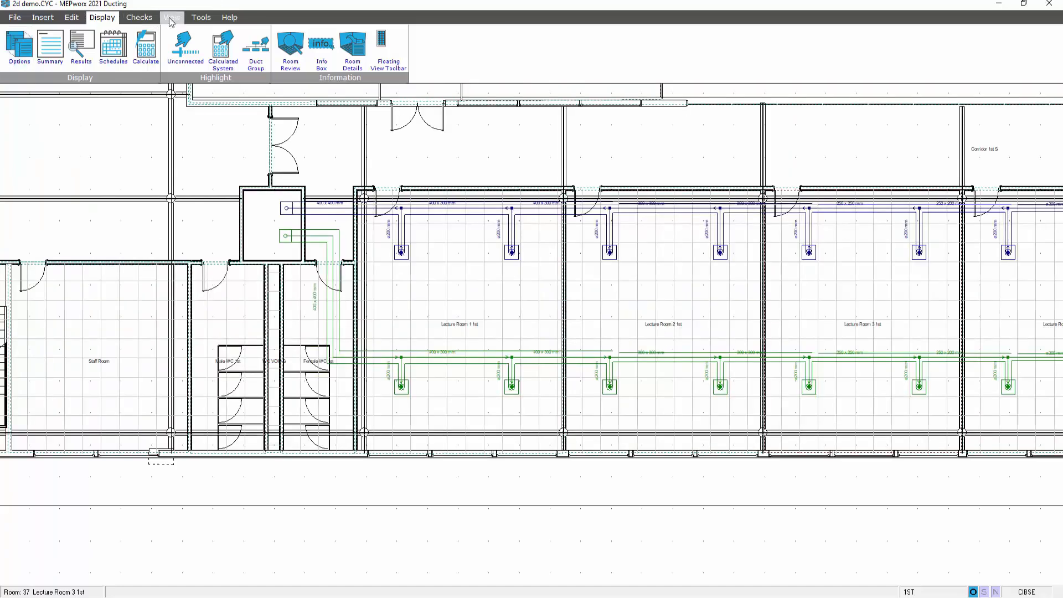
{"action": "left_click", "coordinate": [171, 18]}
{"action": "left_click", "coordinate": [272, 46]}
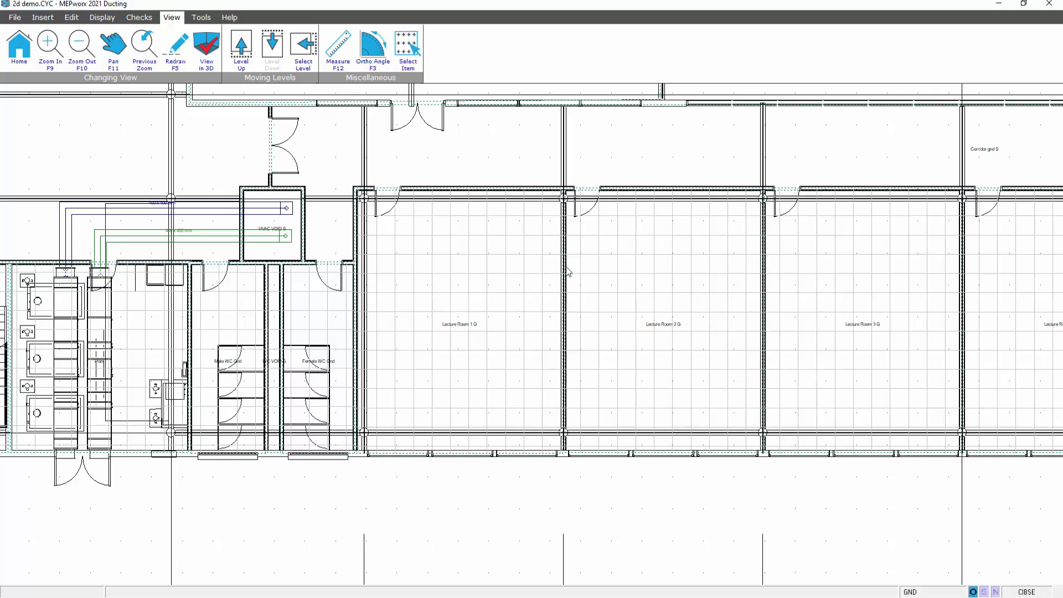
{"action": "left_click", "coordinate": [241, 45]}
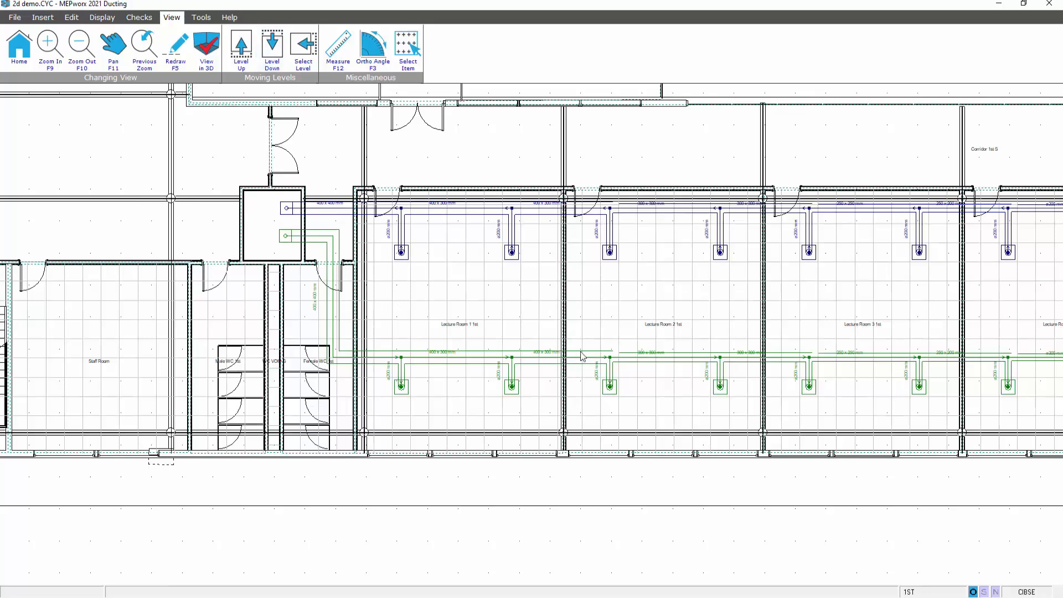